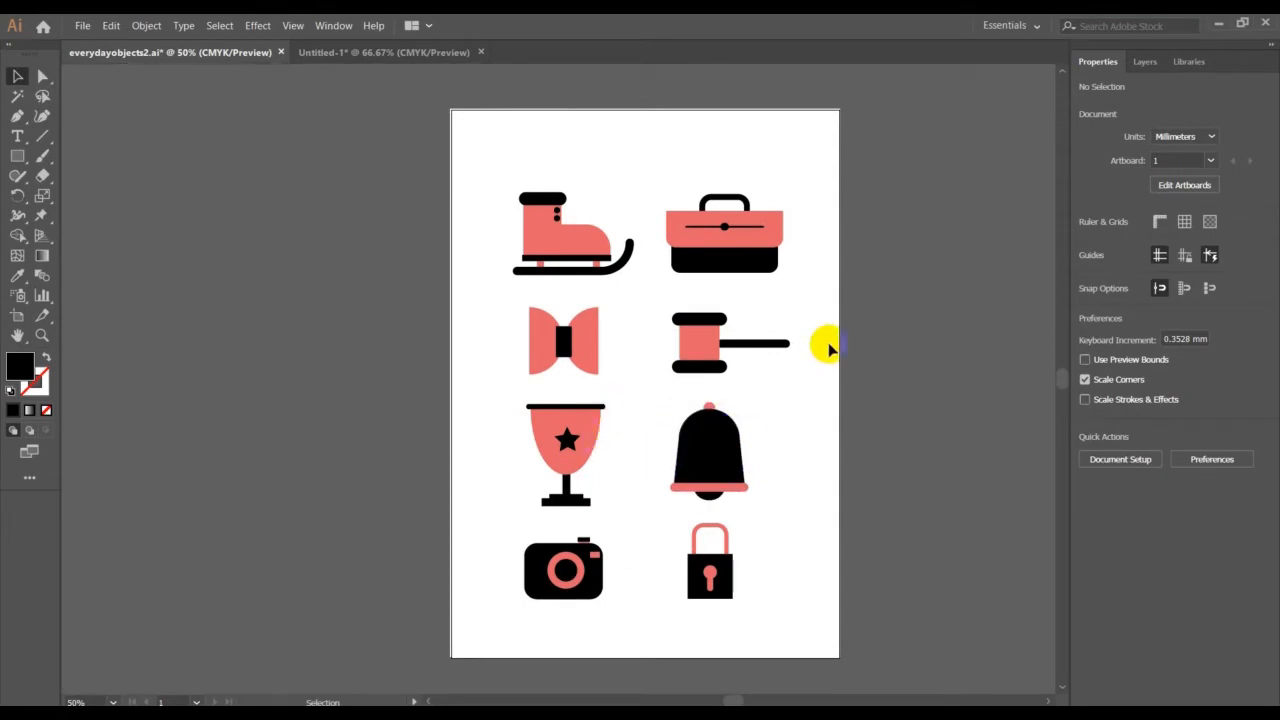
In the Untitled-1 document, draw a thin coral rectangle about 88.6 by 9.2 pt in the empty area beside the padlock
click(346, 53)
click(20, 157)
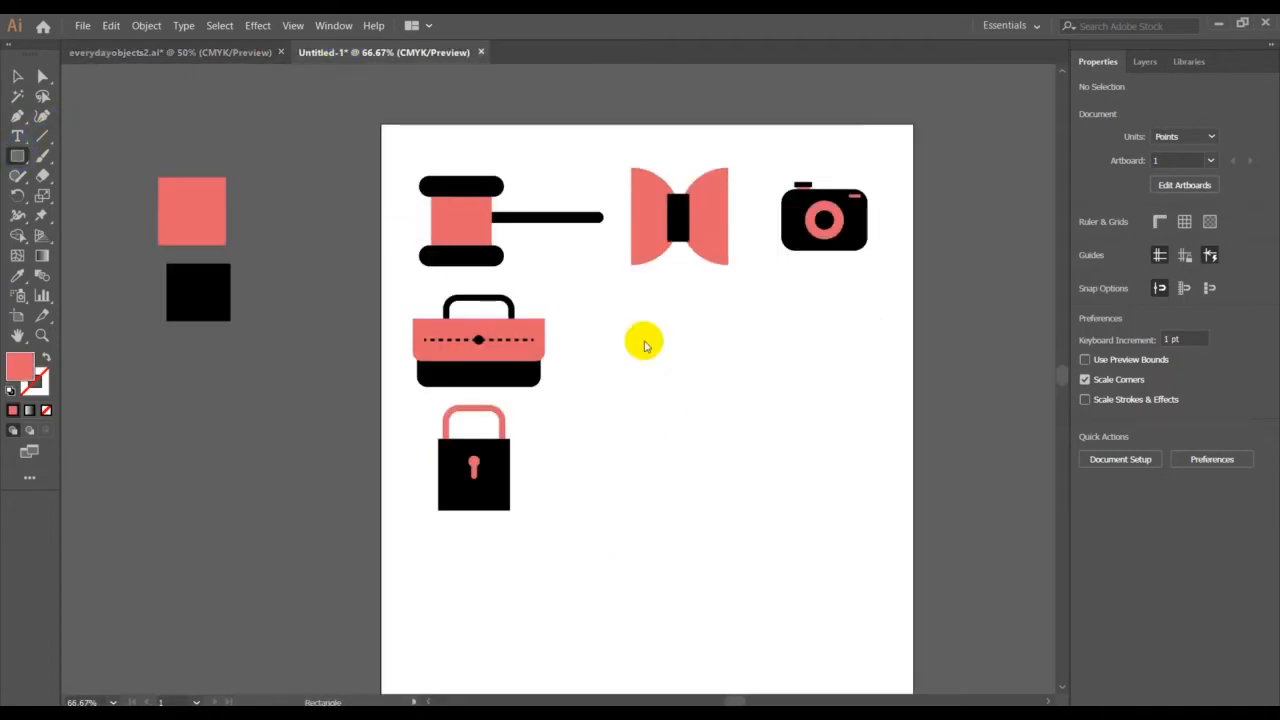
drag(728, 484, 806, 487)
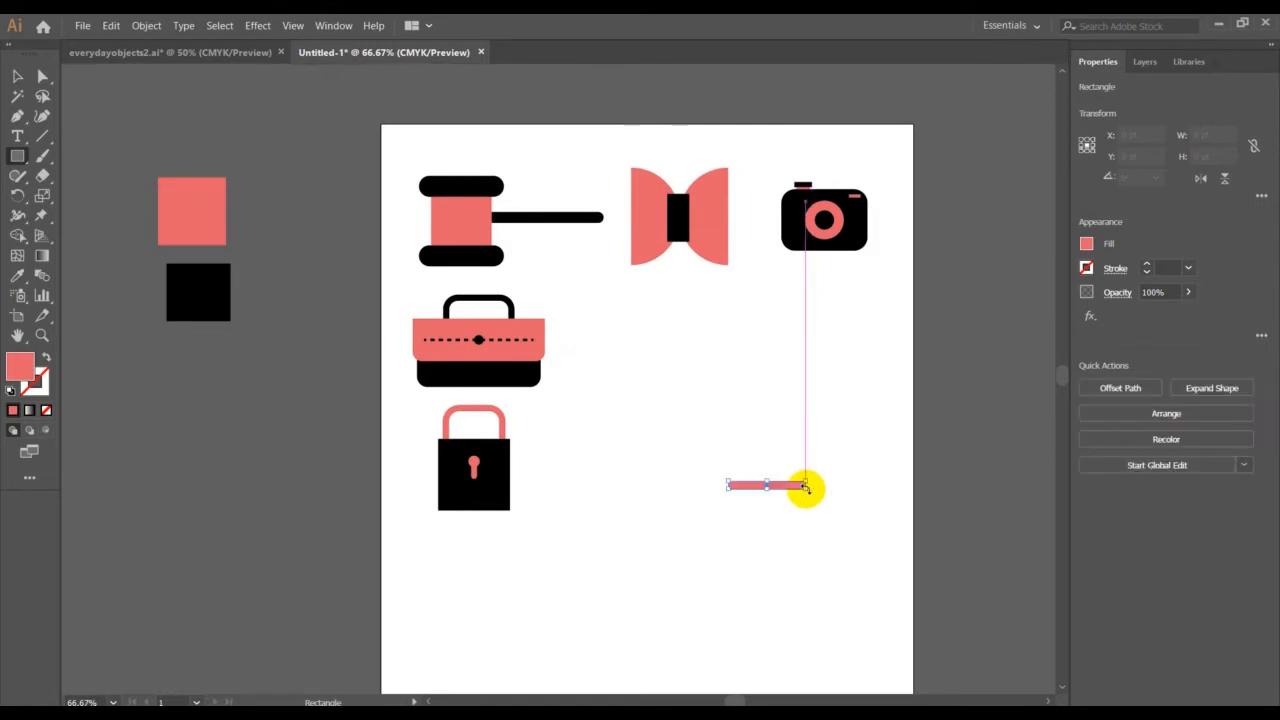
Fully round the corners of the thin coral bar
click(42, 77)
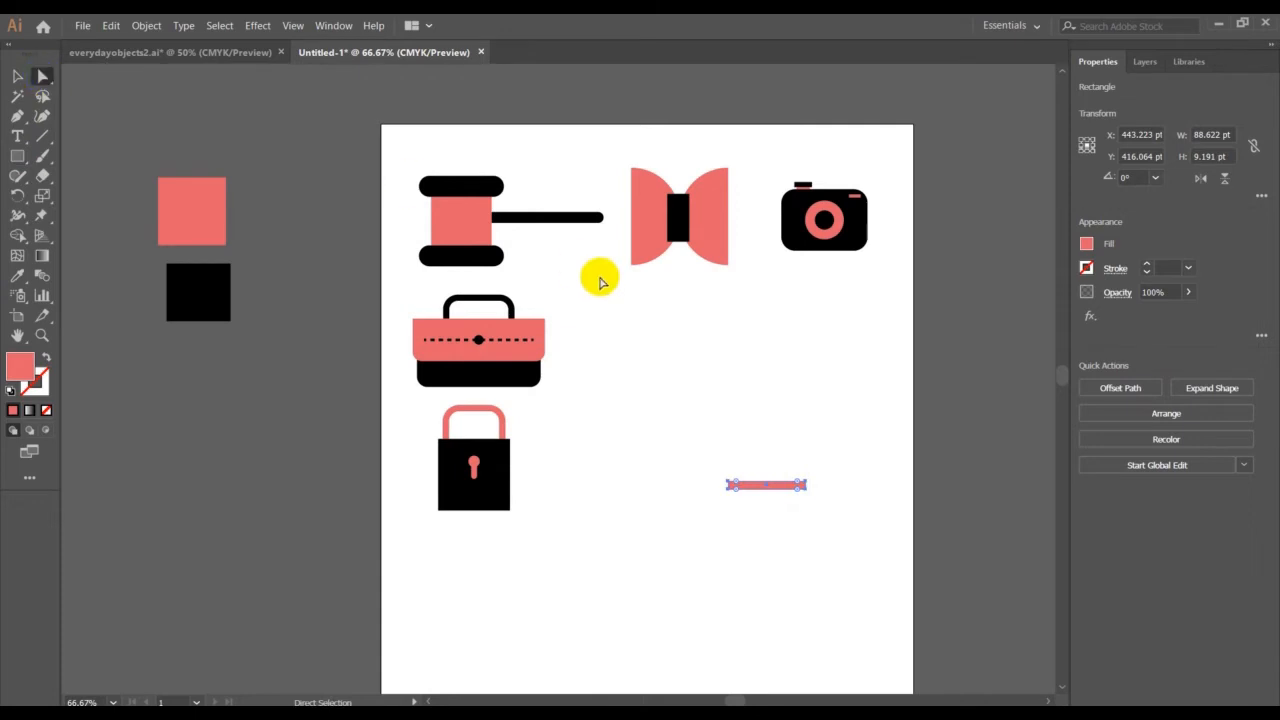
drag(796, 485, 709, 499)
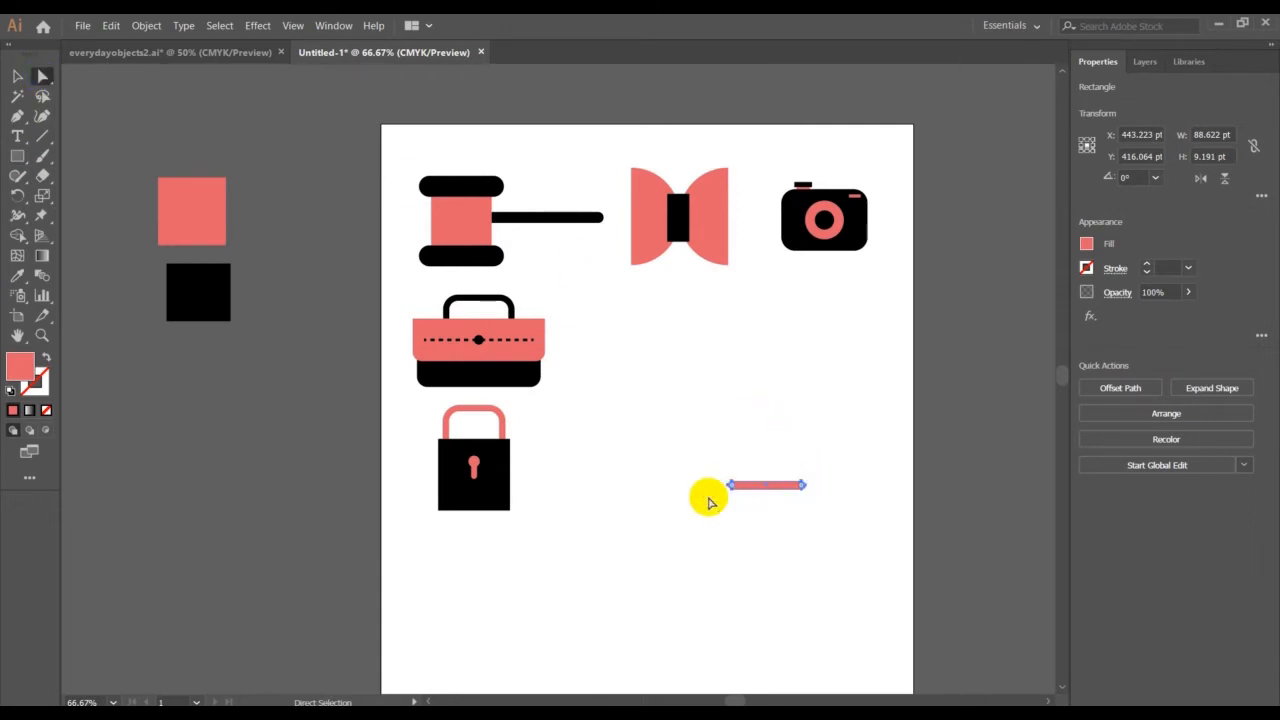
click(19, 79)
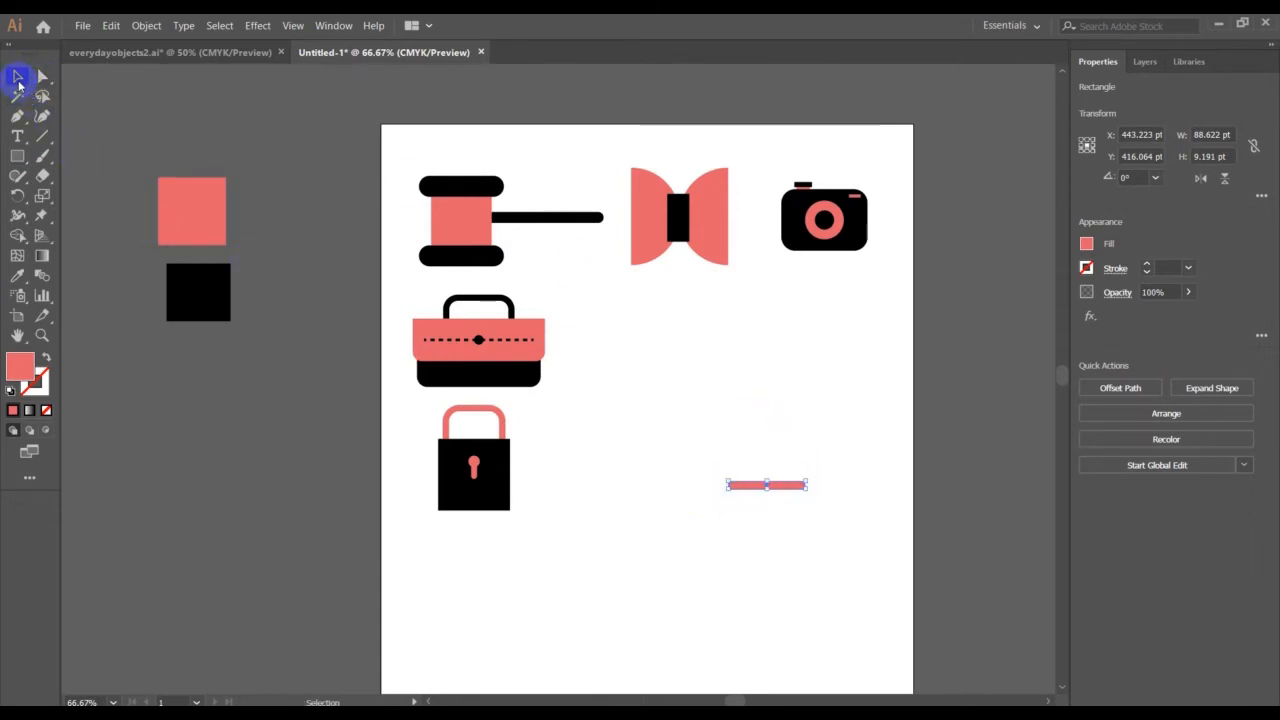
click(369, 308)
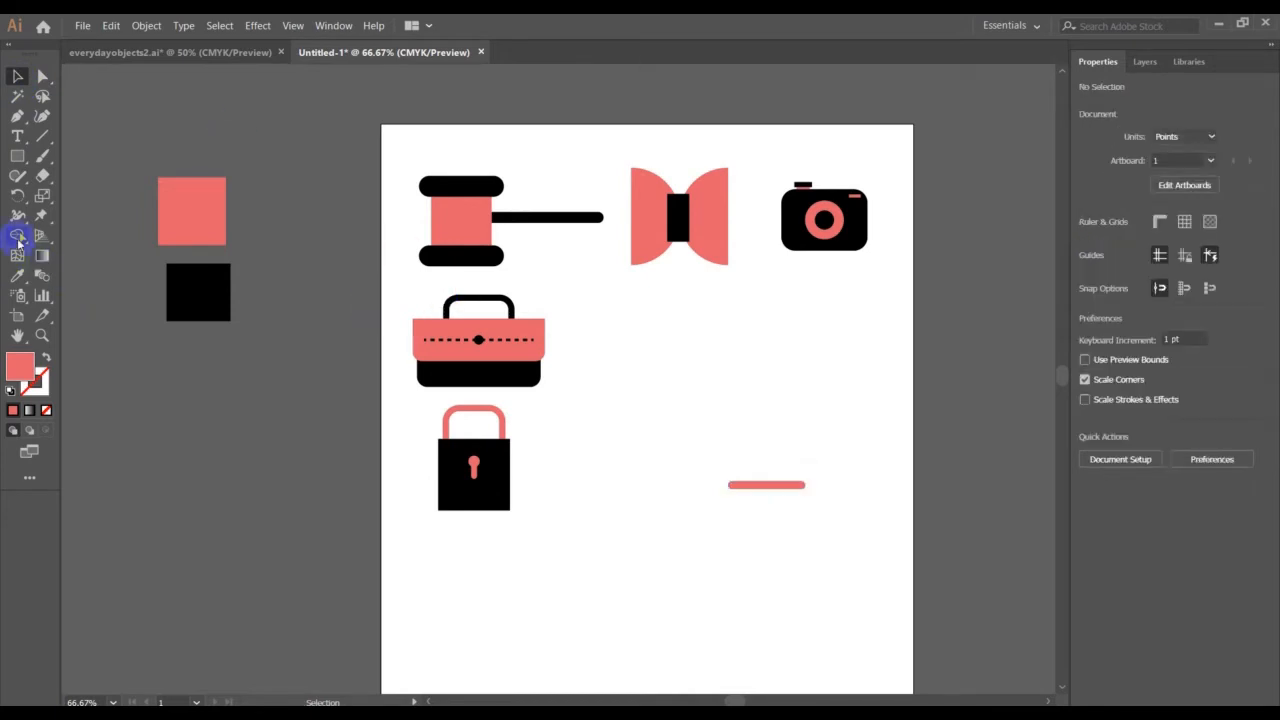
Draw a coral rectangle about 82 by 89 pt just above the bar and round its corners fully
click(19, 157)
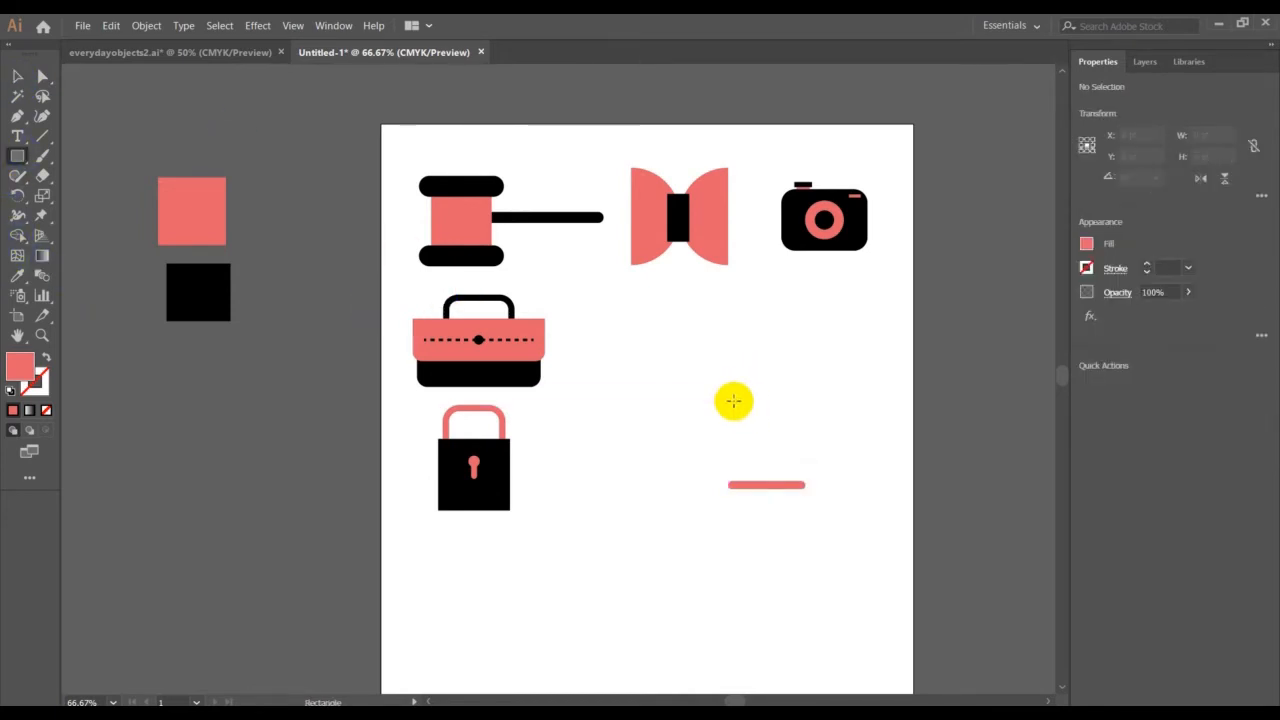
drag(725, 401, 798, 479)
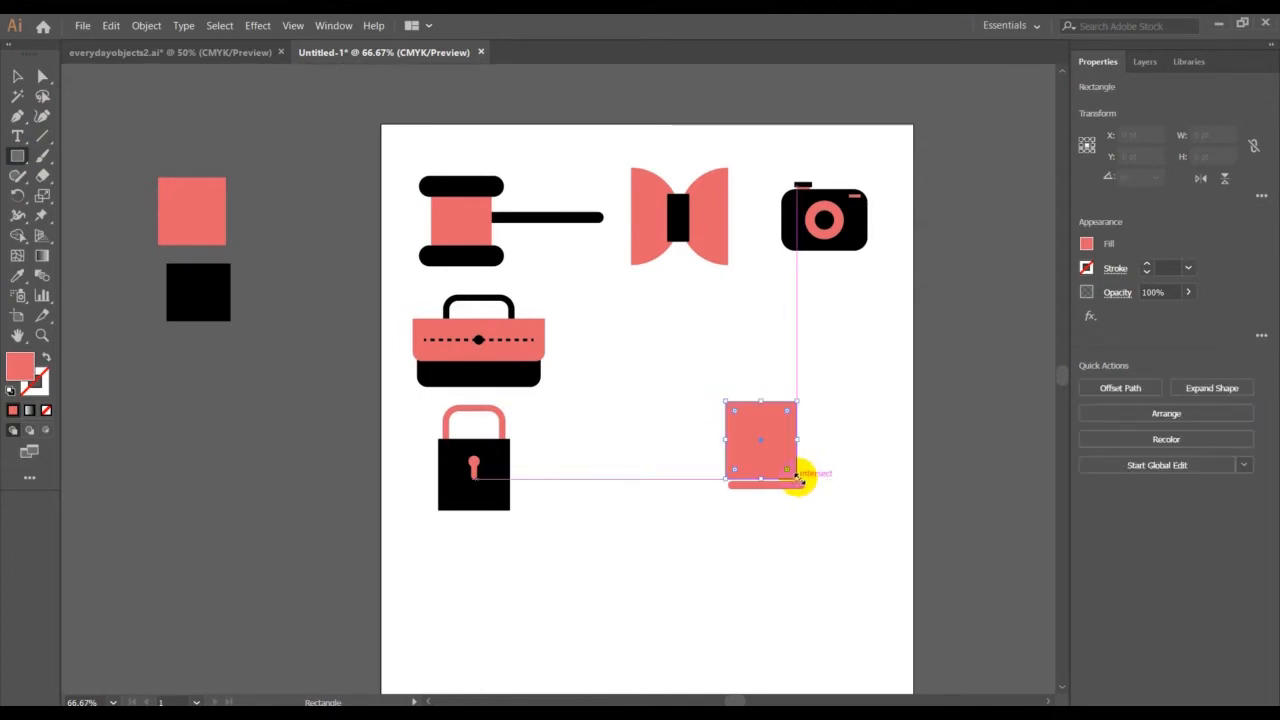
drag(788, 410, 774, 454)
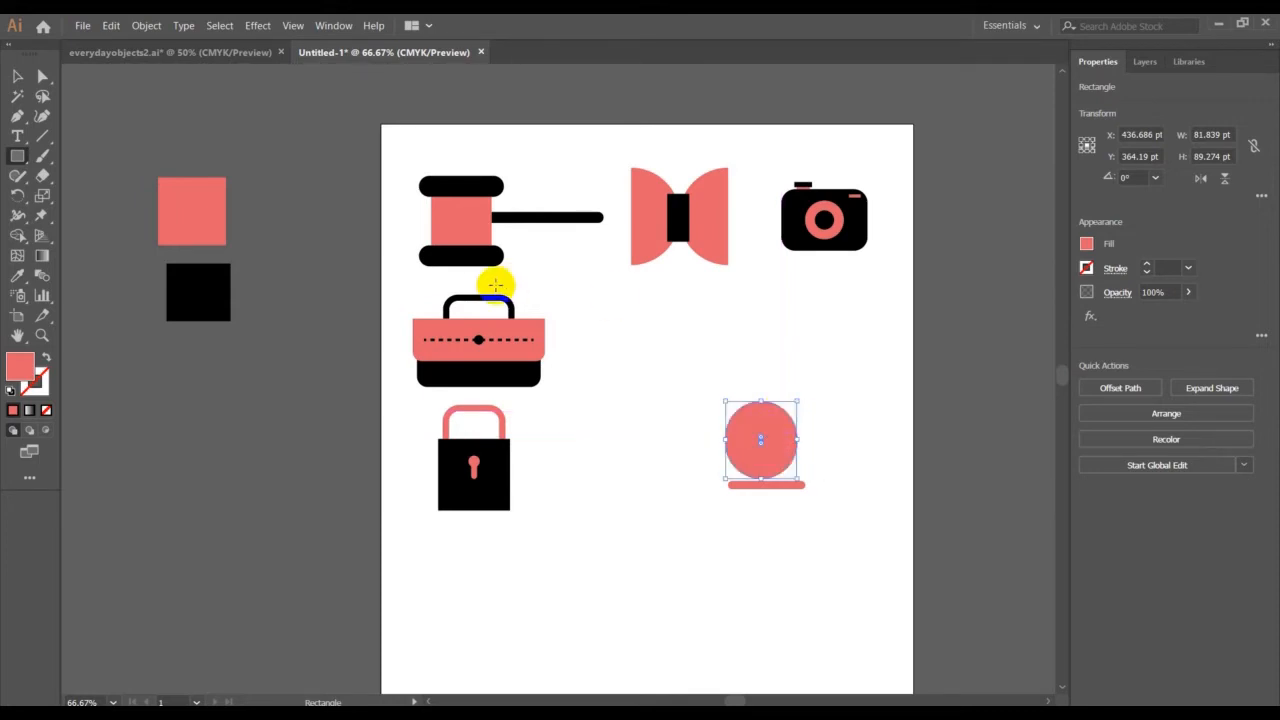
Check the bell in the everydayobjects2.ai reference and move the rounded coral shape up, away from the bar
click(180, 52)
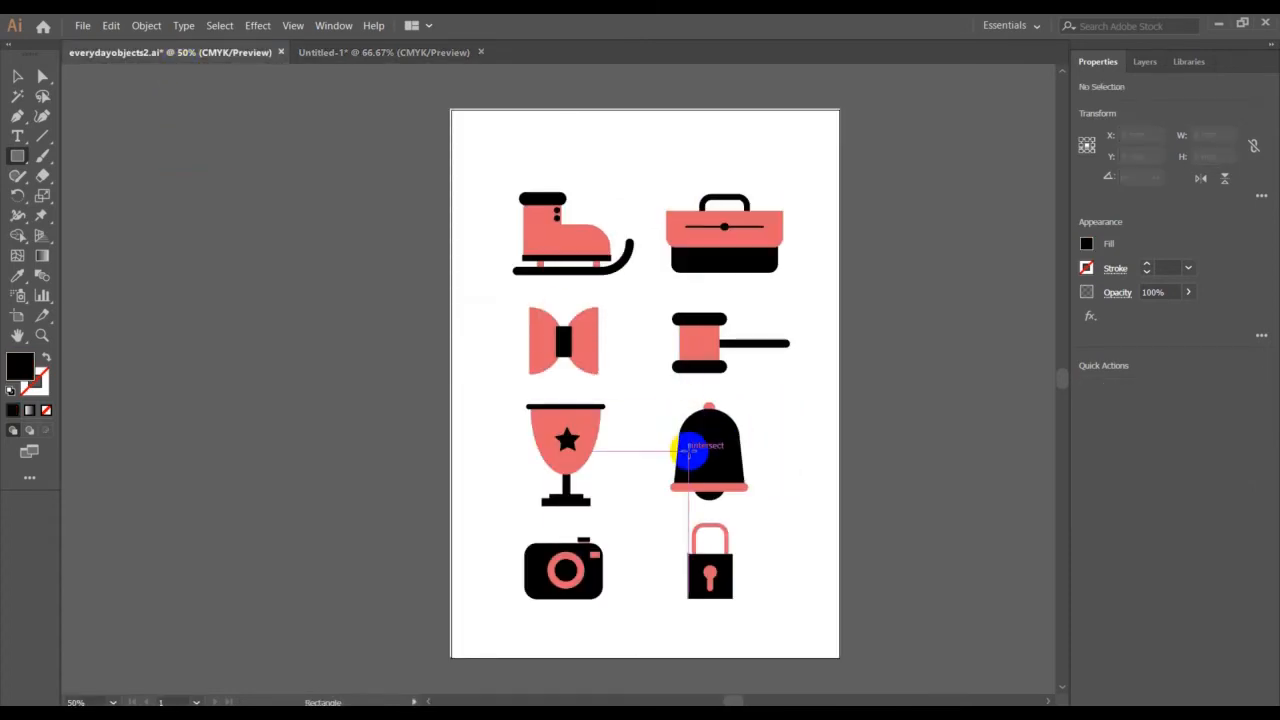
click(372, 54)
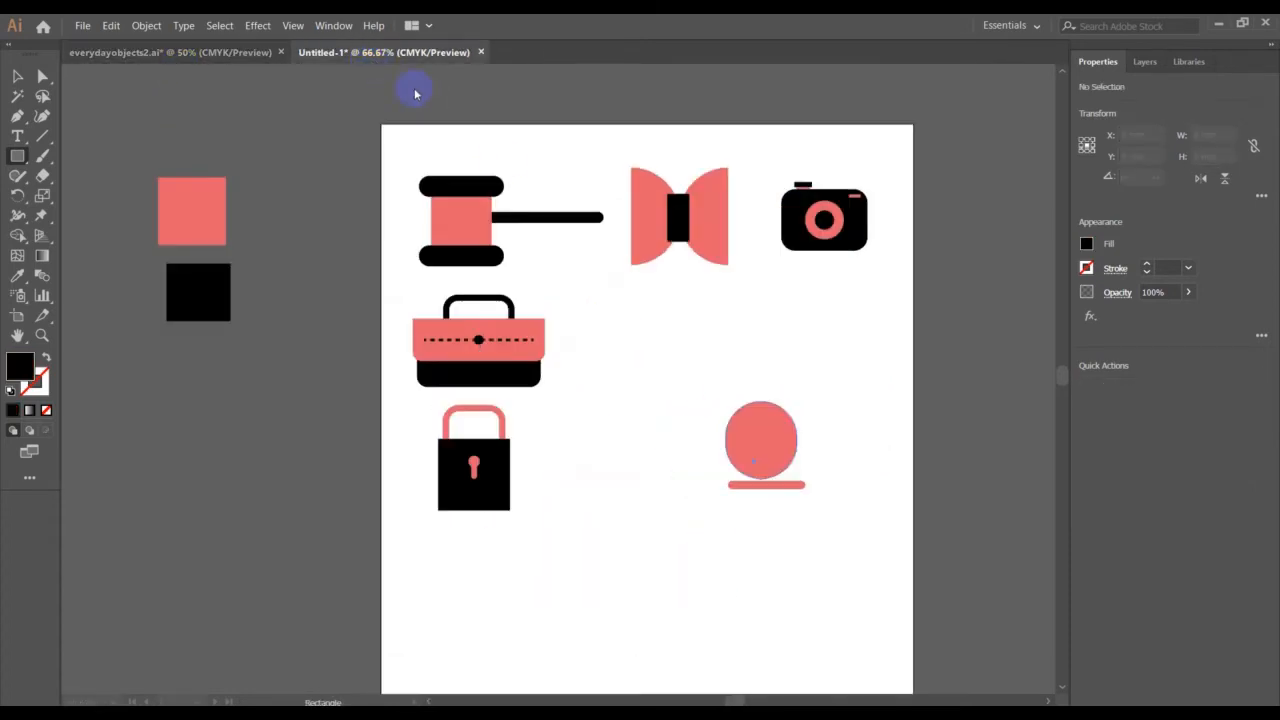
click(762, 440)
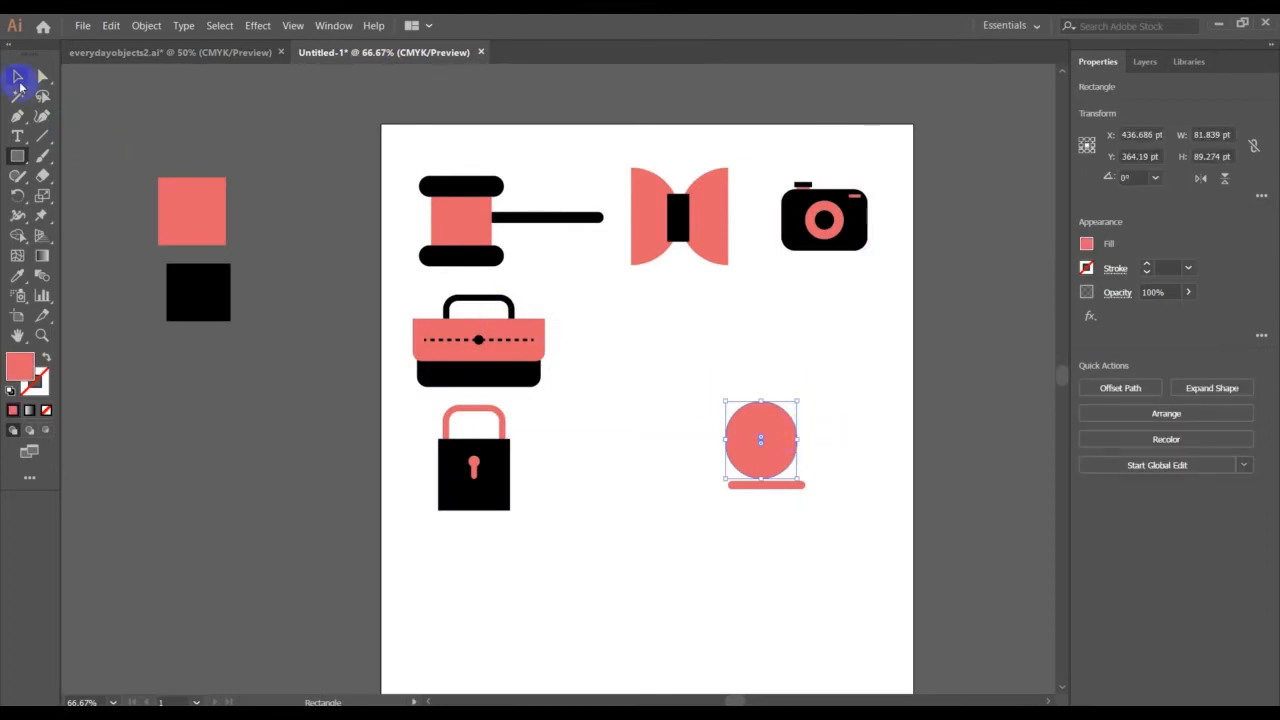
click(18, 78)
drag(780, 434, 781, 397)
click(897, 466)
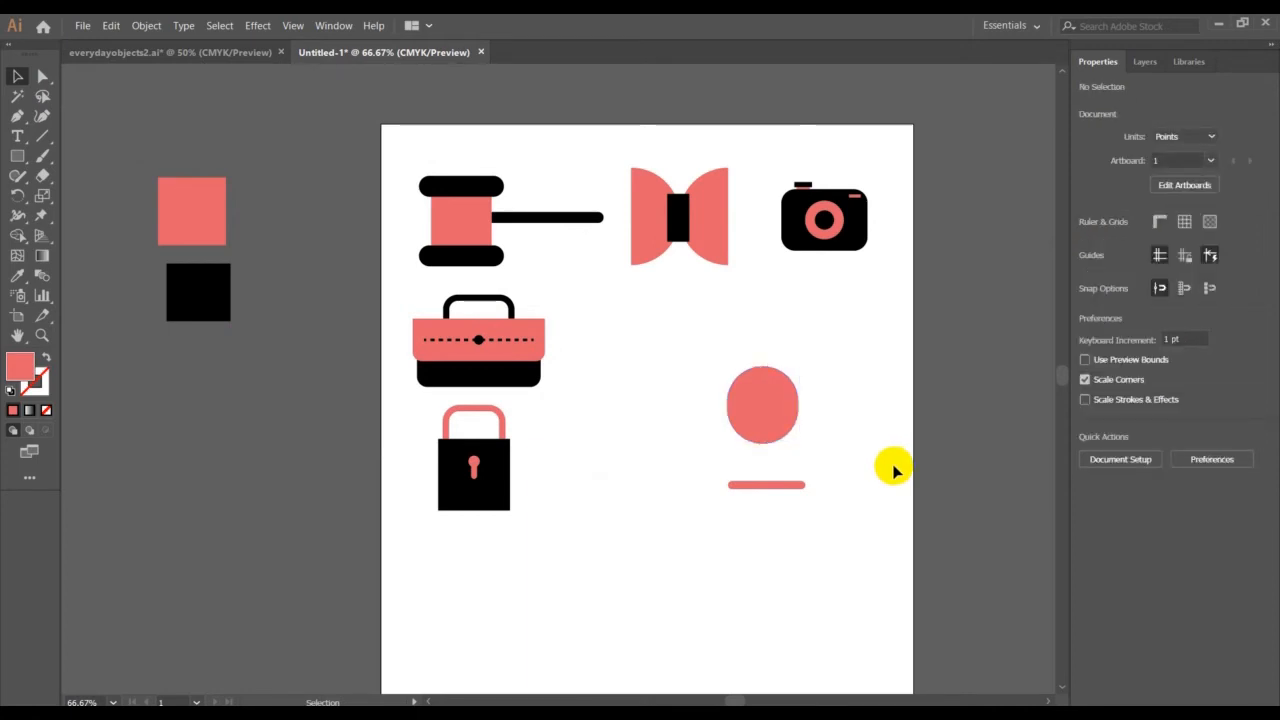
Draw a coral square about 81.5 pt wide over the lower part of the rounded shape, matching its width
click(55, 156)
click(28, 156)
mouse_move(727, 398)
mouse_down()
mouse_move(769, 417)
mouse_move(797, 486)
mouse_move(799, 467)
mouse_up()
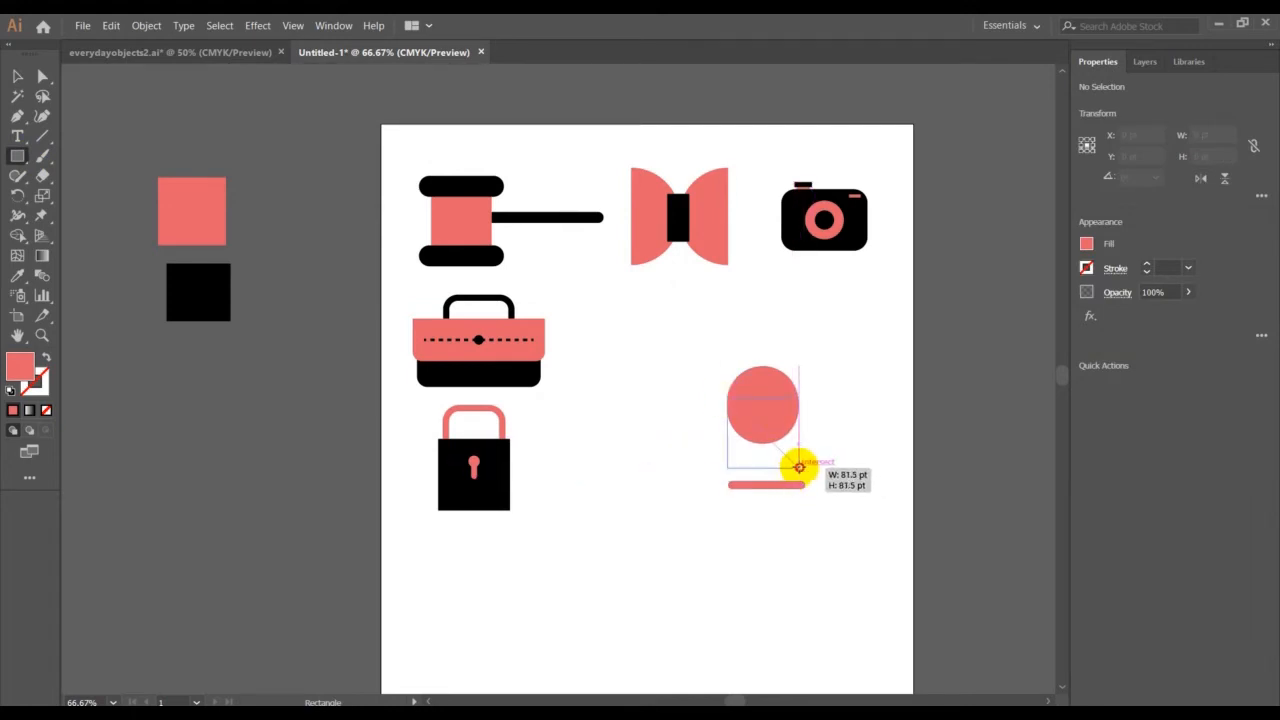
drag(799, 467, 800, 468)
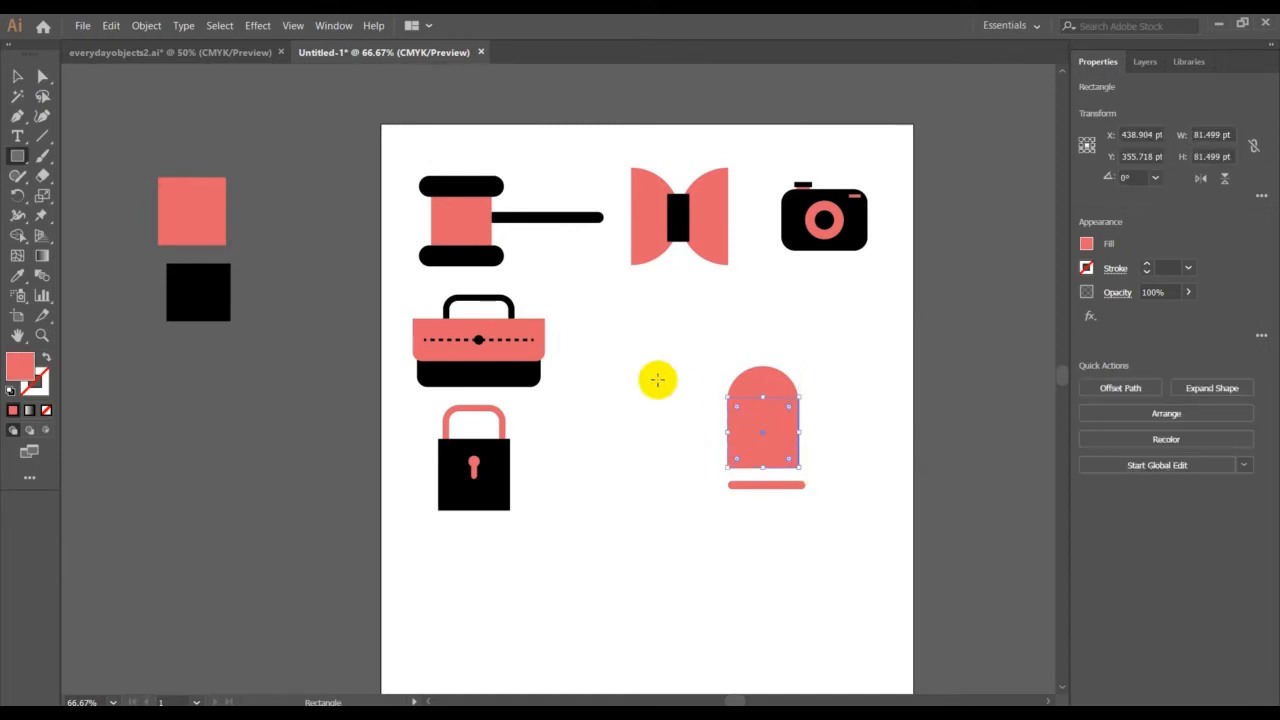
click(17, 76)
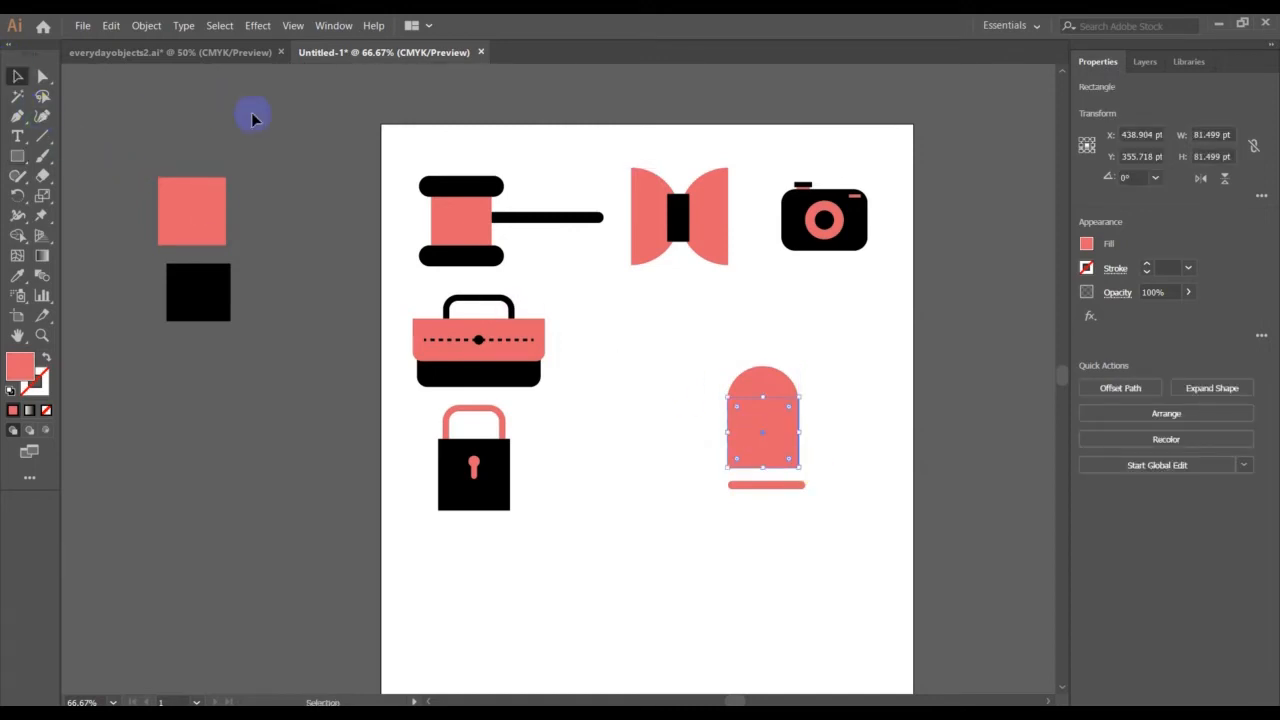
click(864, 340)
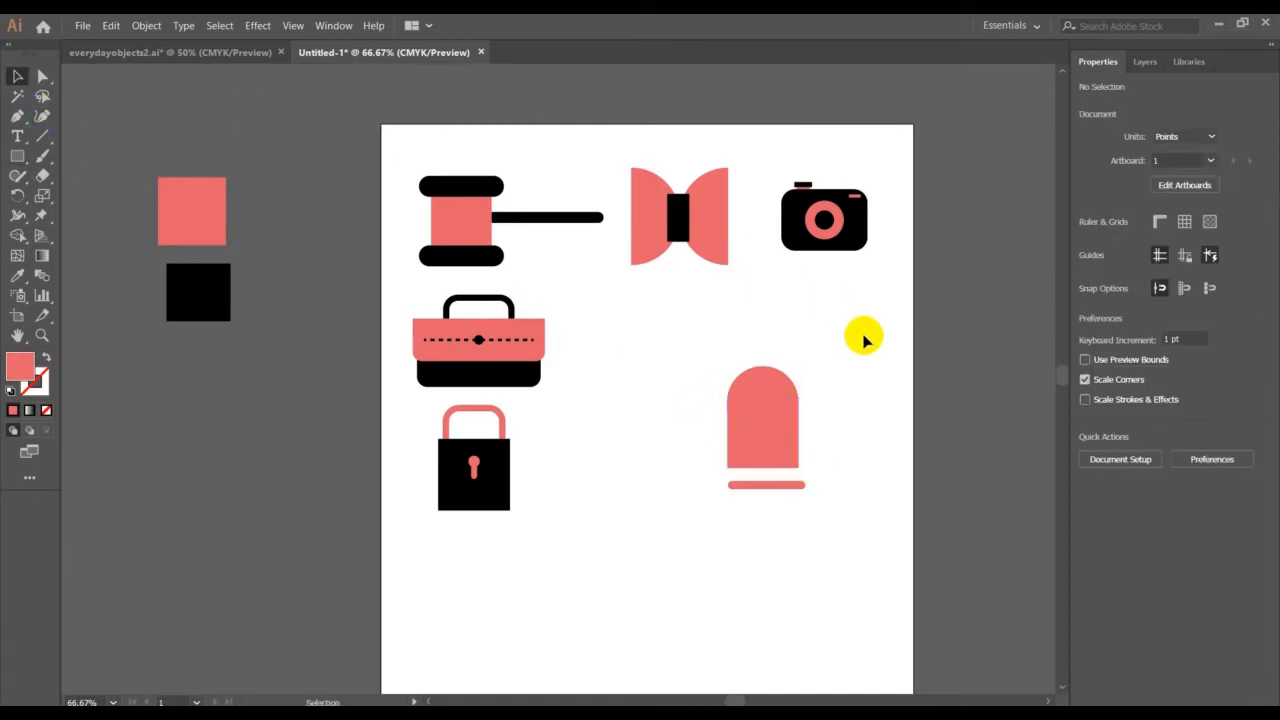
Move the square's two bottom corner points outward to flare it into a trapezoid about 95.5 pt wide at the base
click(787, 449)
click(42, 77)
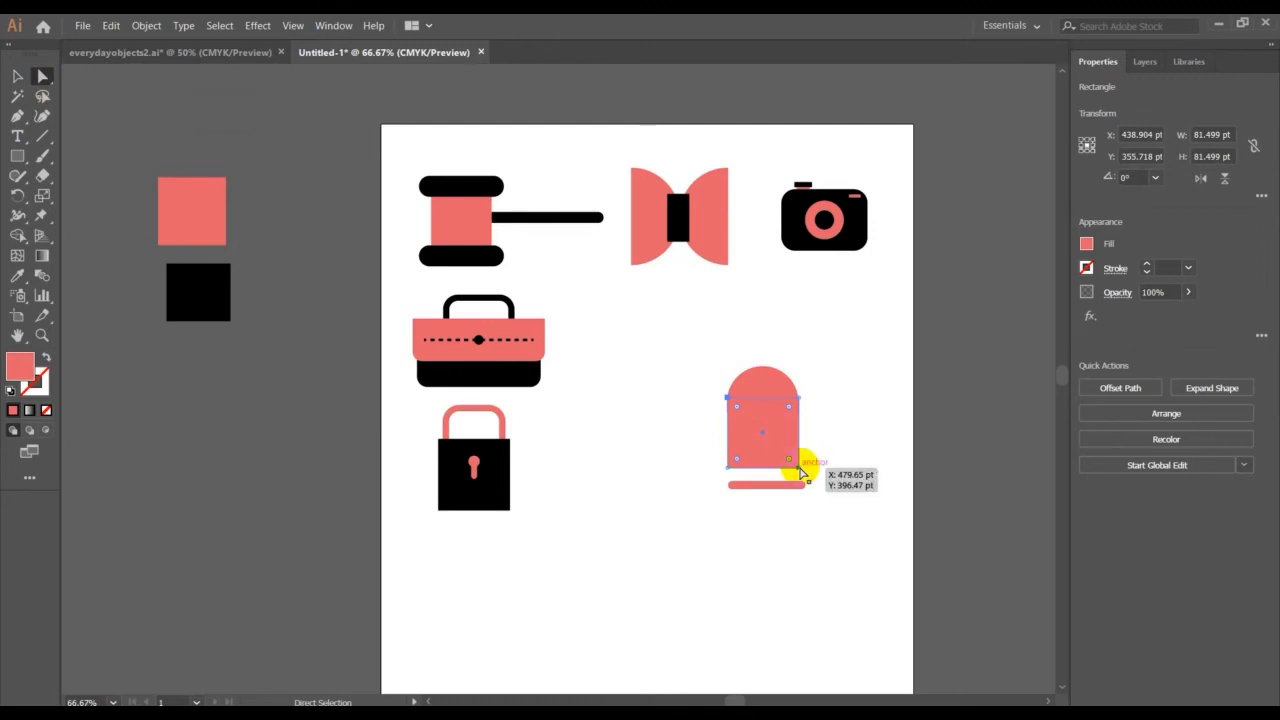
drag(799, 469, 802, 470)
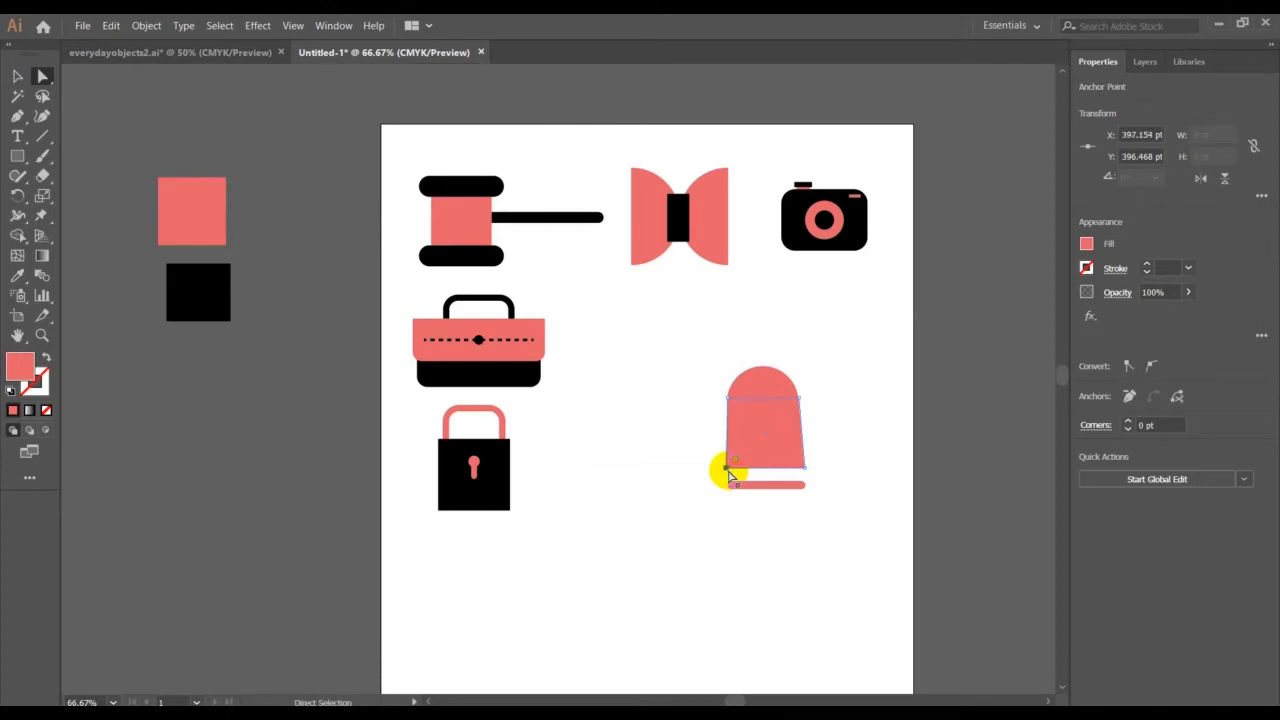
key(Left)
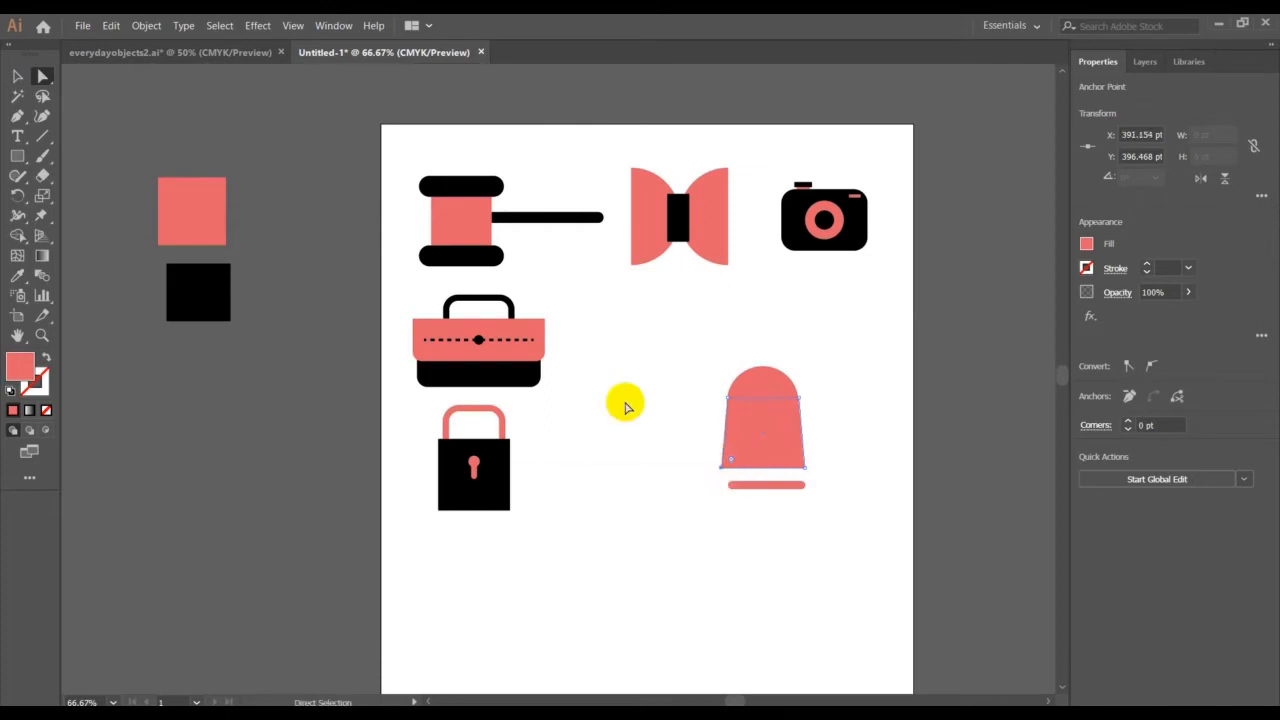
click(17, 76)
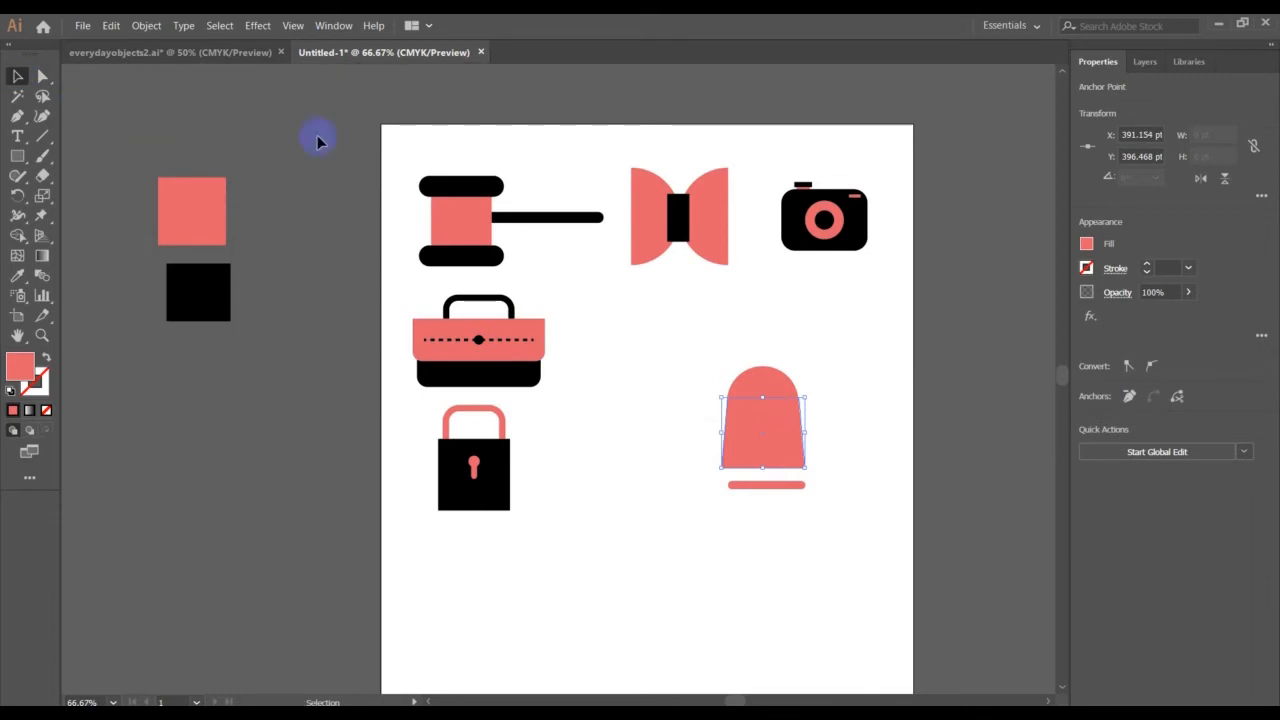
click(645, 256)
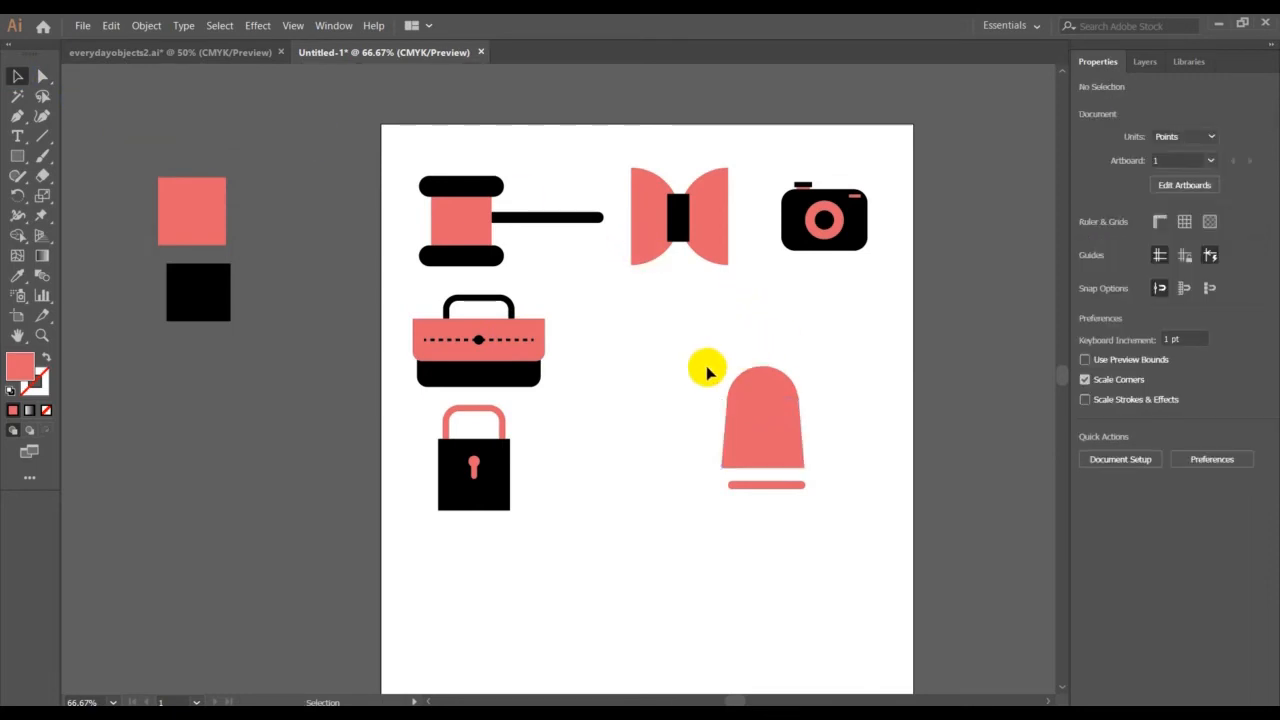
Align the rounded shape and the trapezoid to their horizontal centres
click(802, 452)
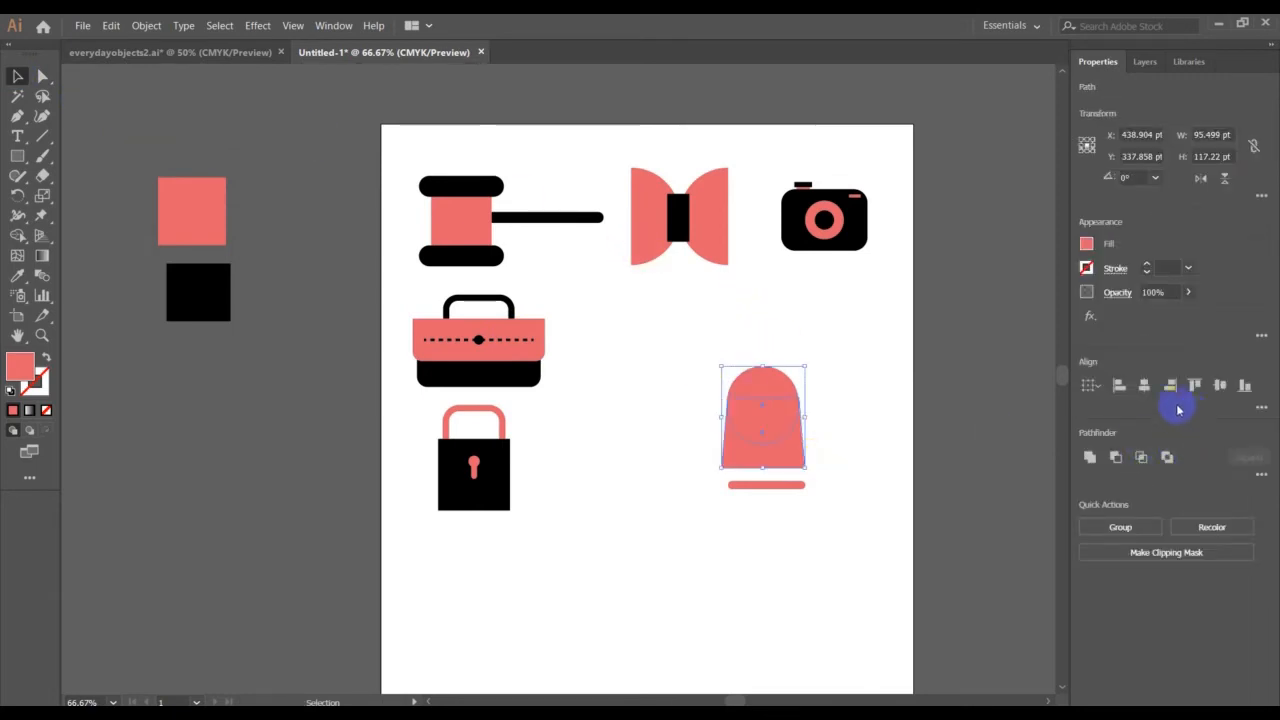
click(1144, 385)
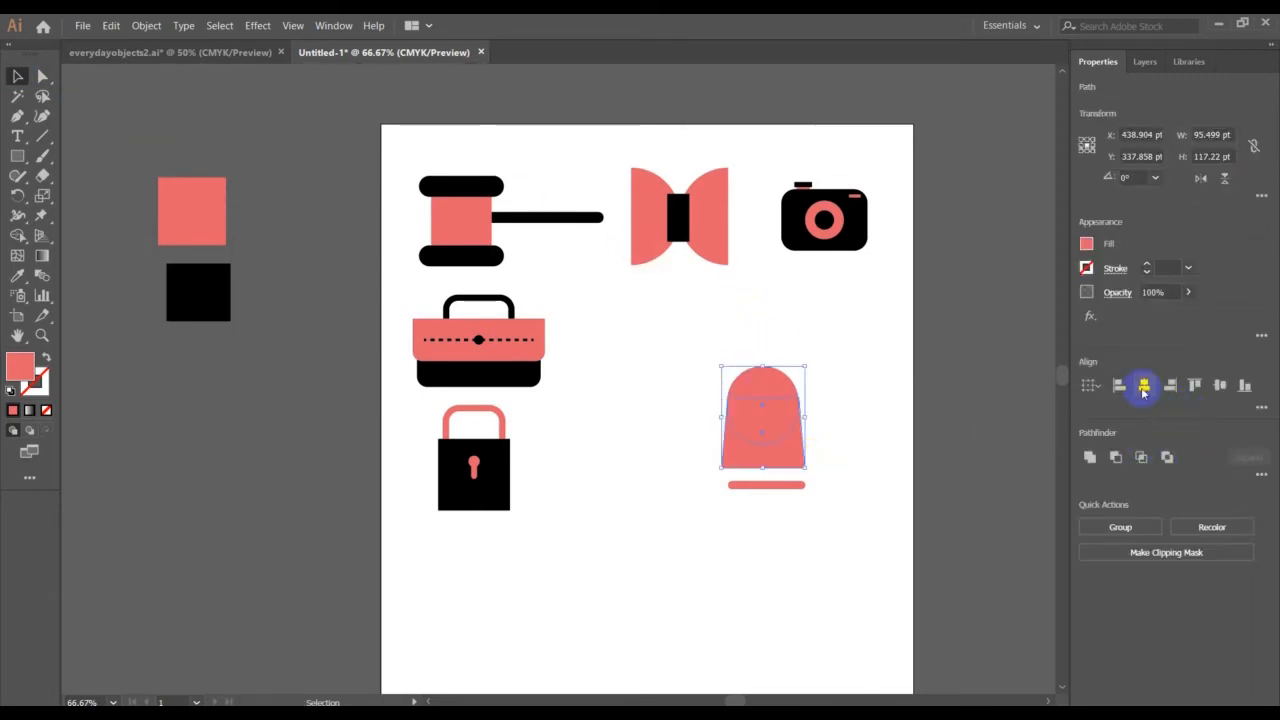
click(826, 360)
Unite the rounded shape and the trapezoid into one bell body and move it about 4.4 pt right to centre it over the bar
drag(720, 358, 856, 468)
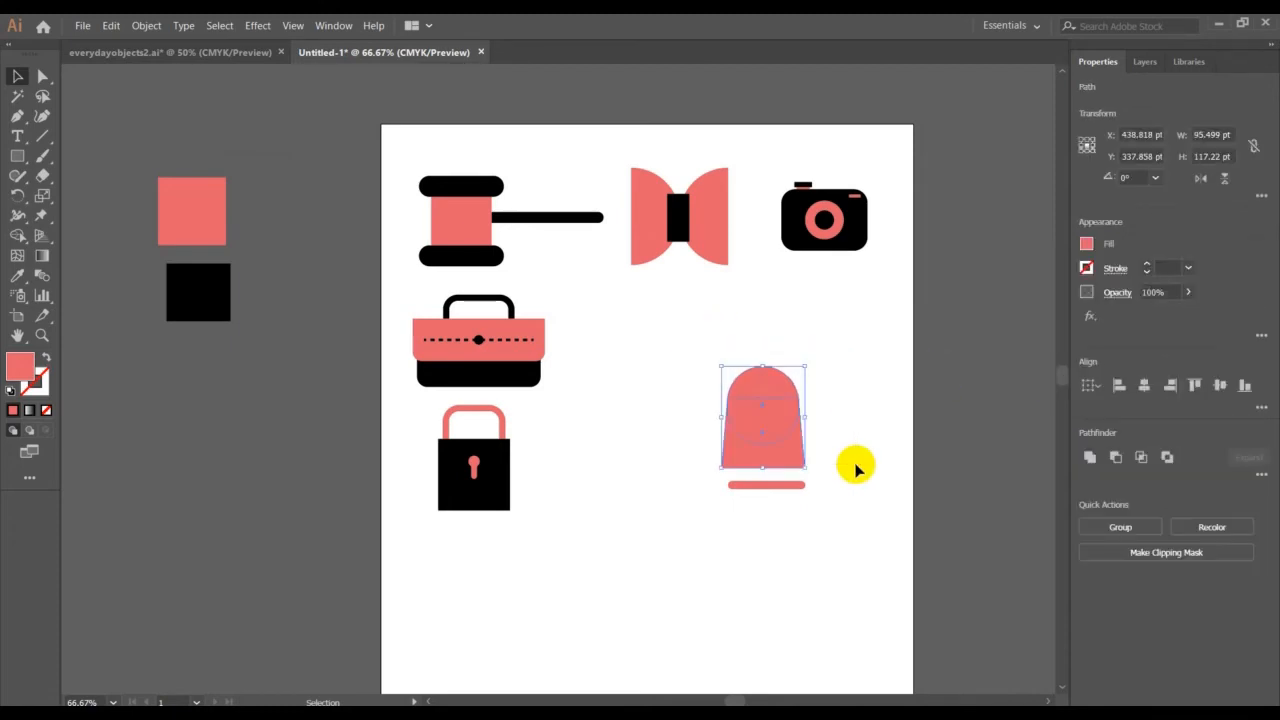
click(1093, 466)
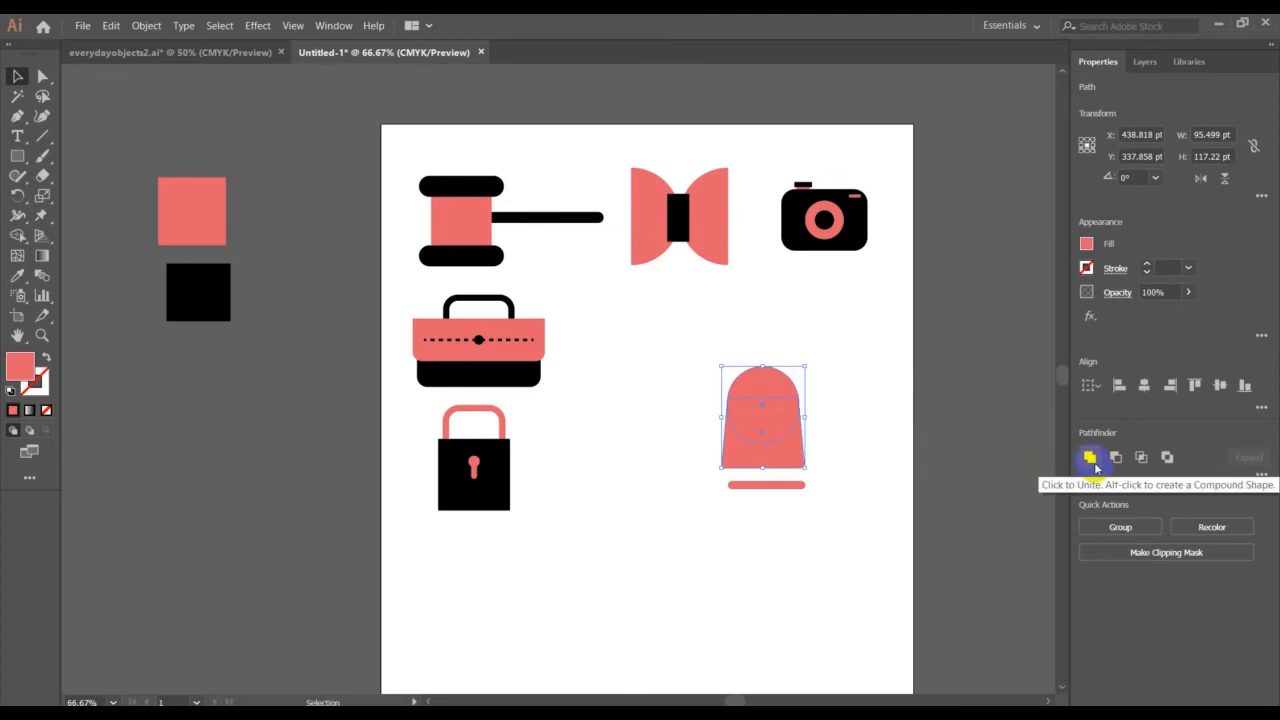
click(1093, 466)
click(866, 407)
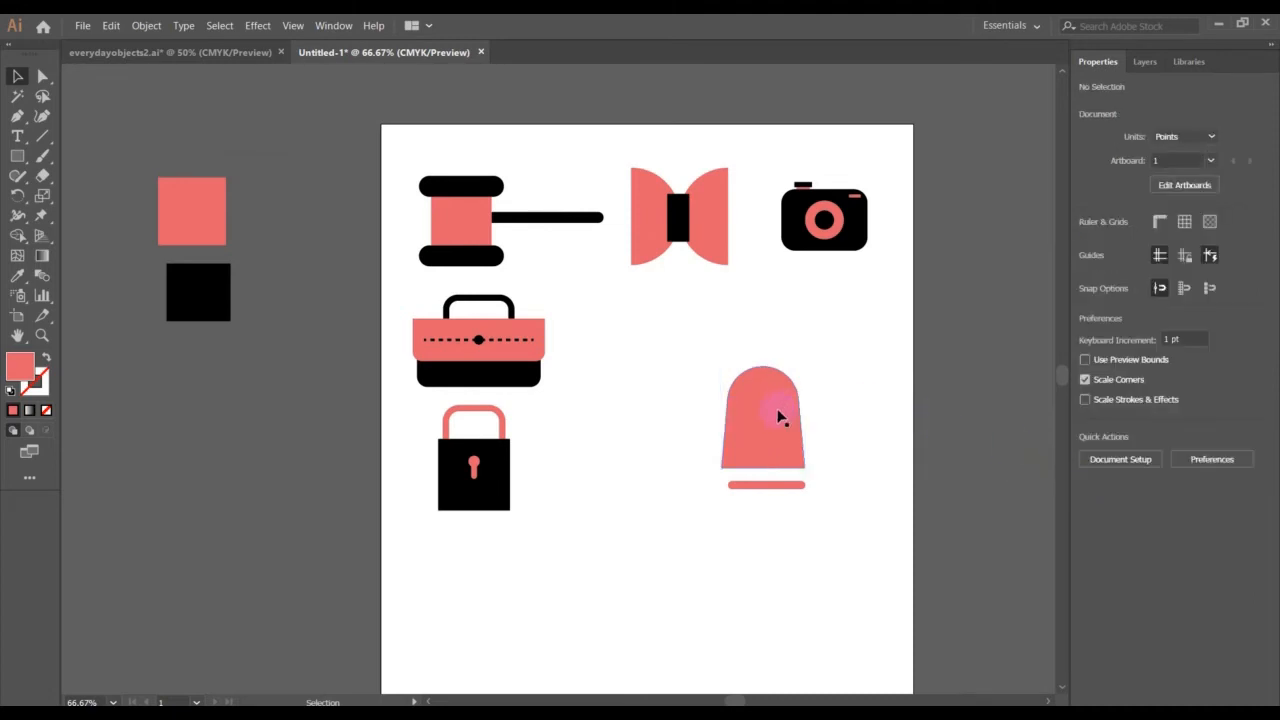
mouse_move(780, 416)
mouse_down()
mouse_move(798, 408)
mouse_move(784, 420)
mouse_up()
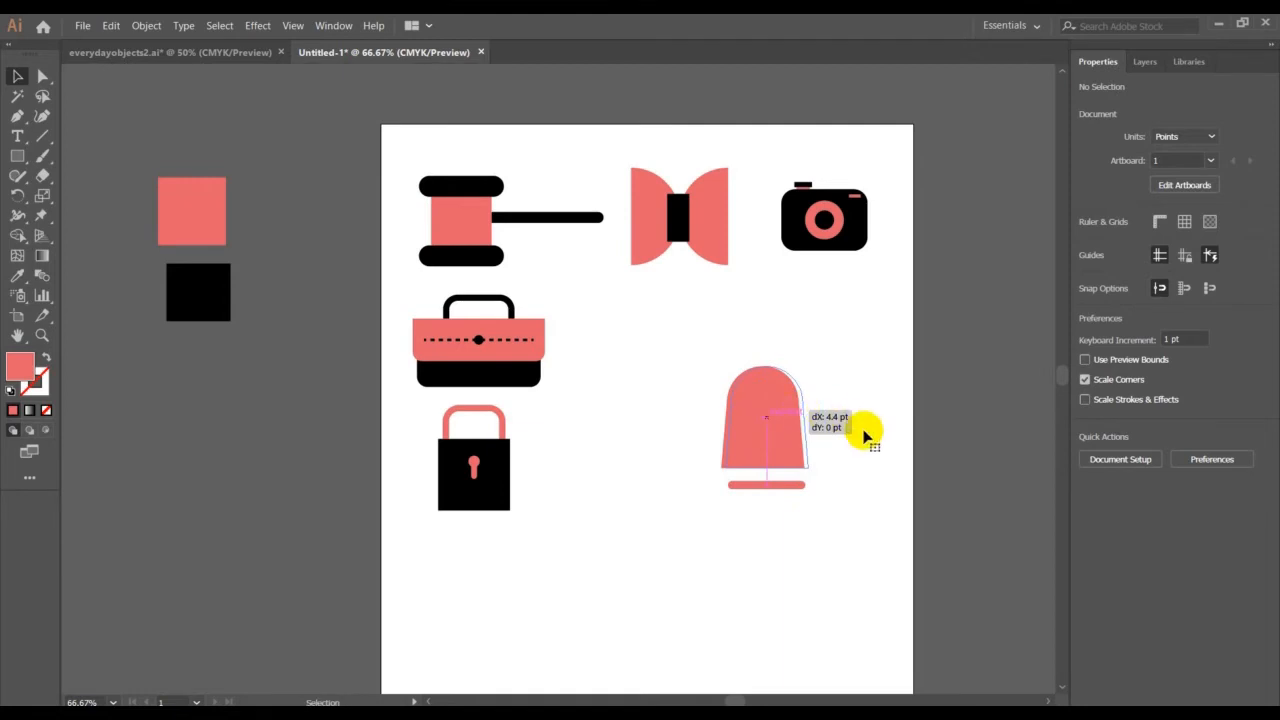
click(553, 243)
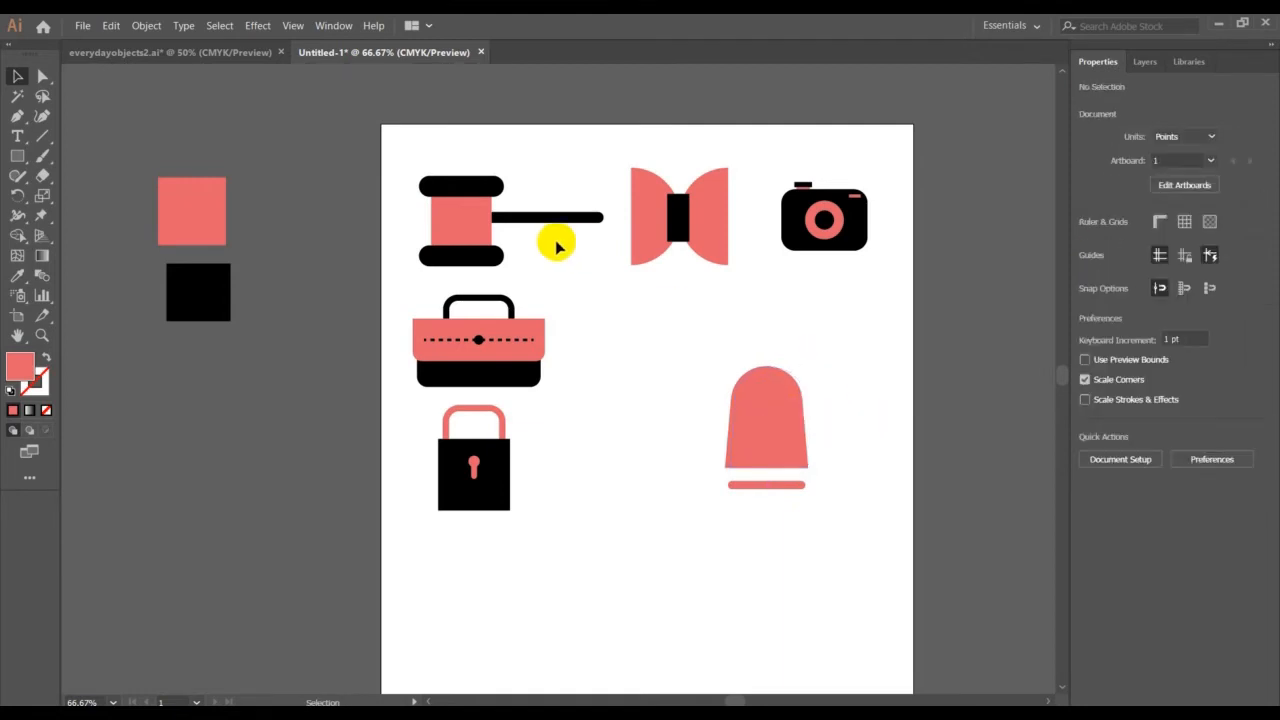
Check the reference bell and recolour the bell body black by sampling the black swatch square with the Eyedropper
click(228, 54)
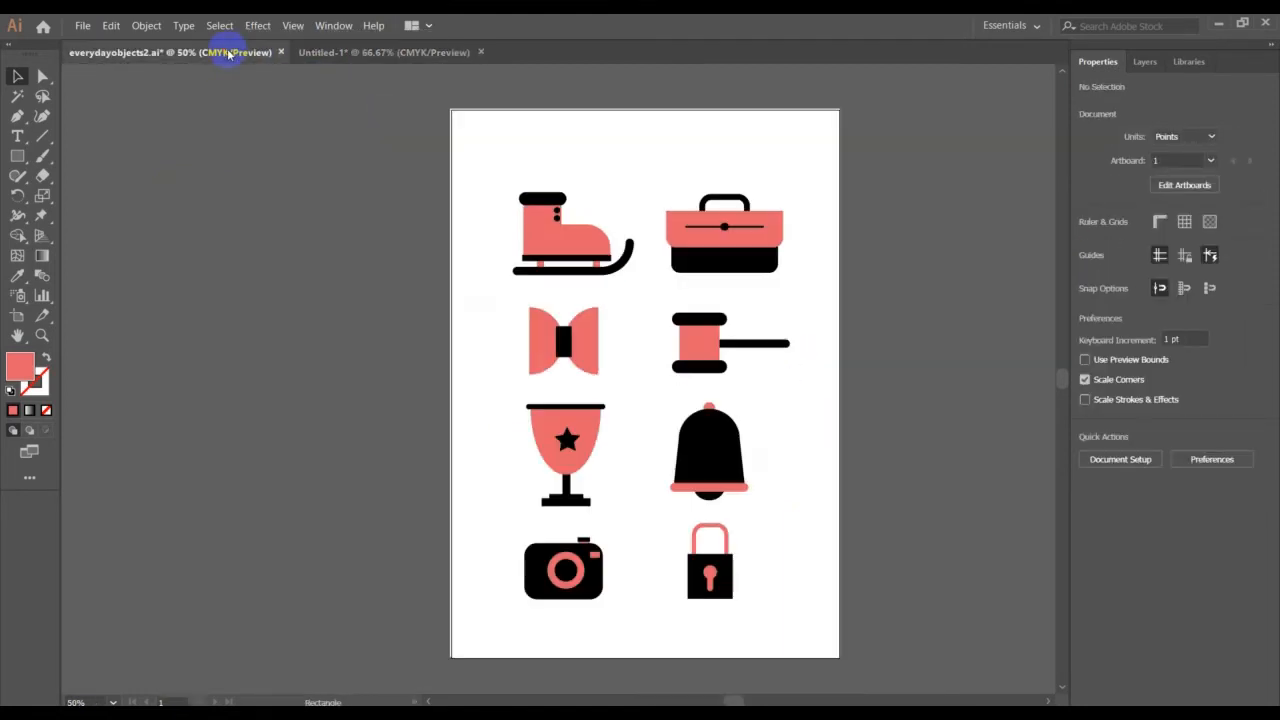
click(426, 59)
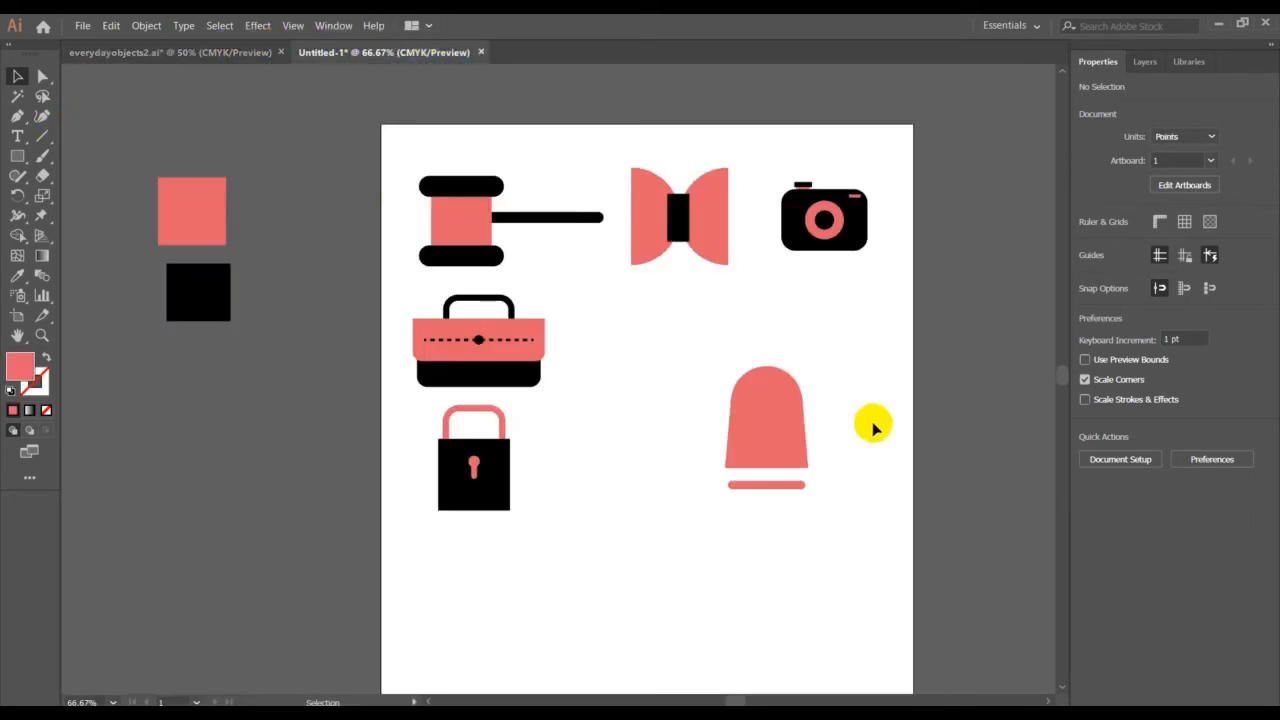
click(17, 275)
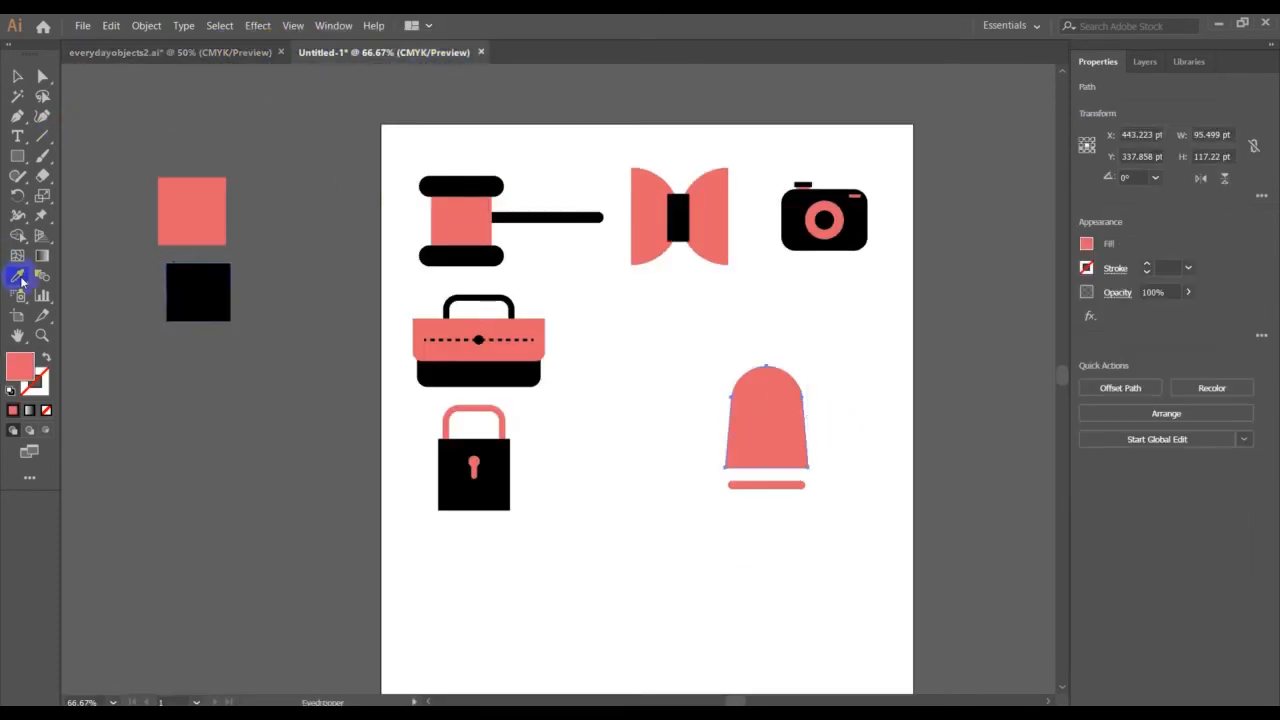
click(215, 279)
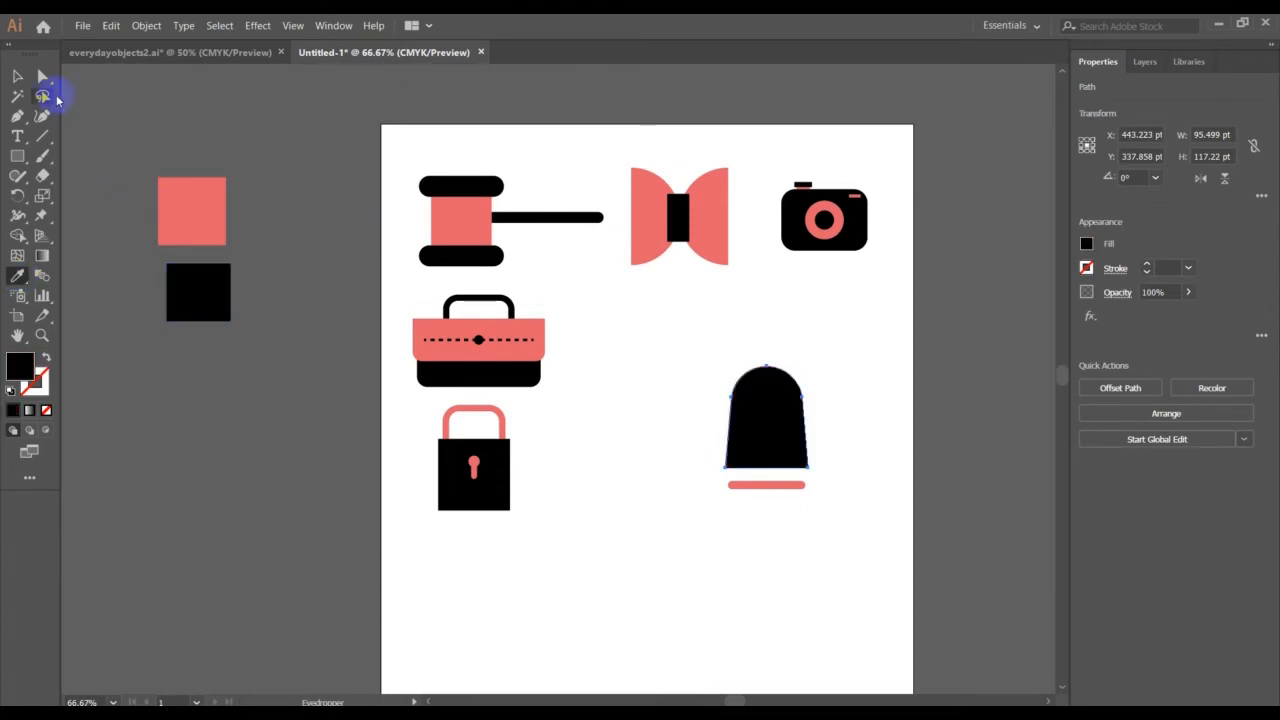
click(20, 77)
click(167, 123)
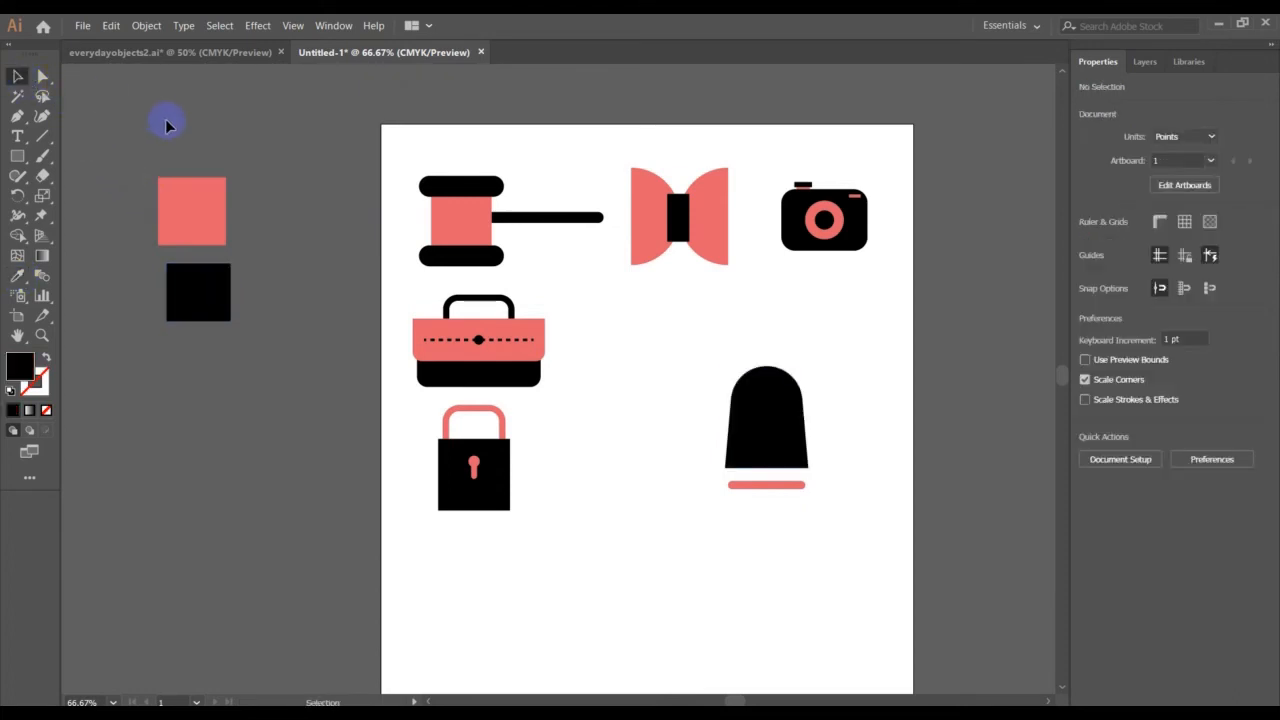
Draw a circle about 17.5 pt in diameter at the top of the bell body with the Ellipse tool
drag(28, 158, 75, 195)
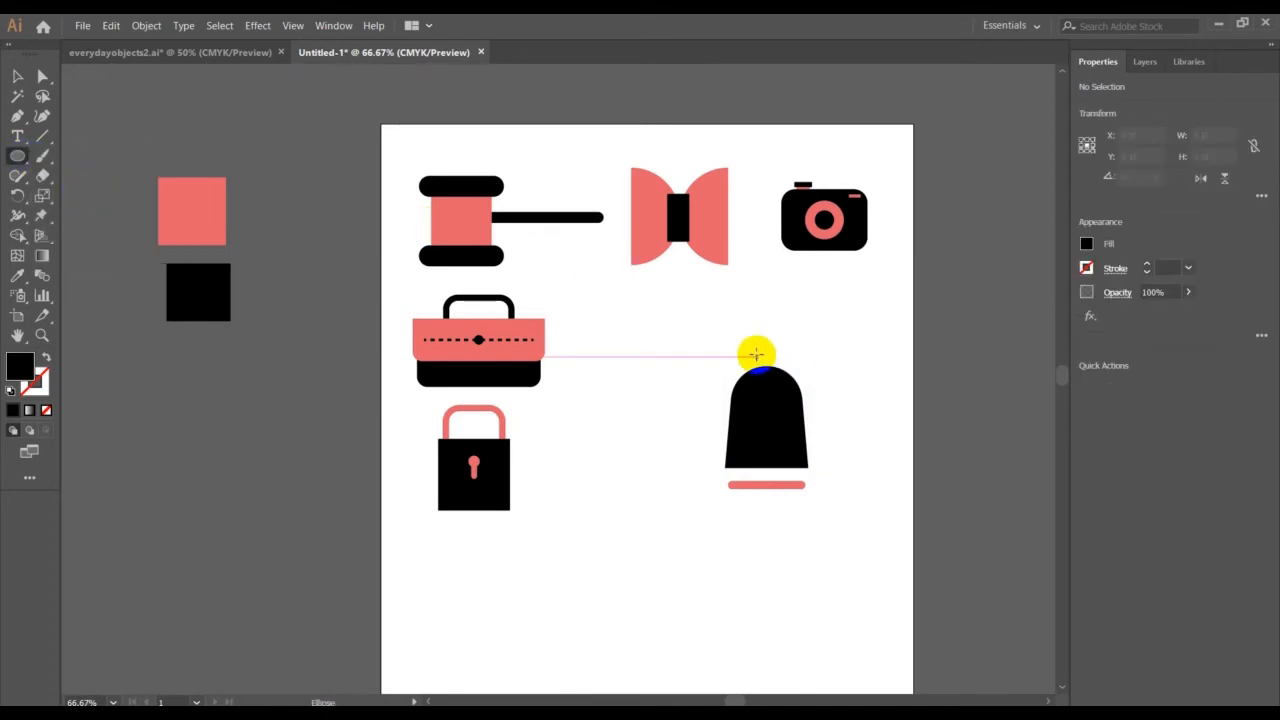
drag(756, 362, 766, 376)
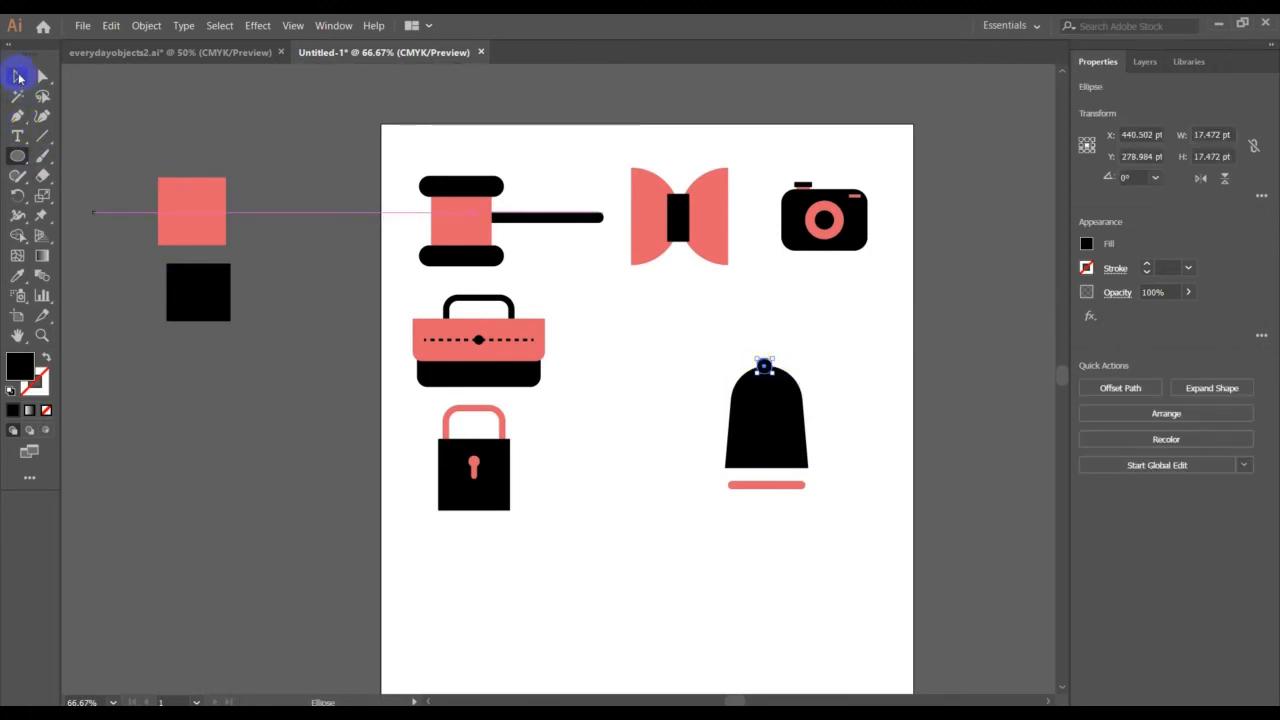
click(18, 77)
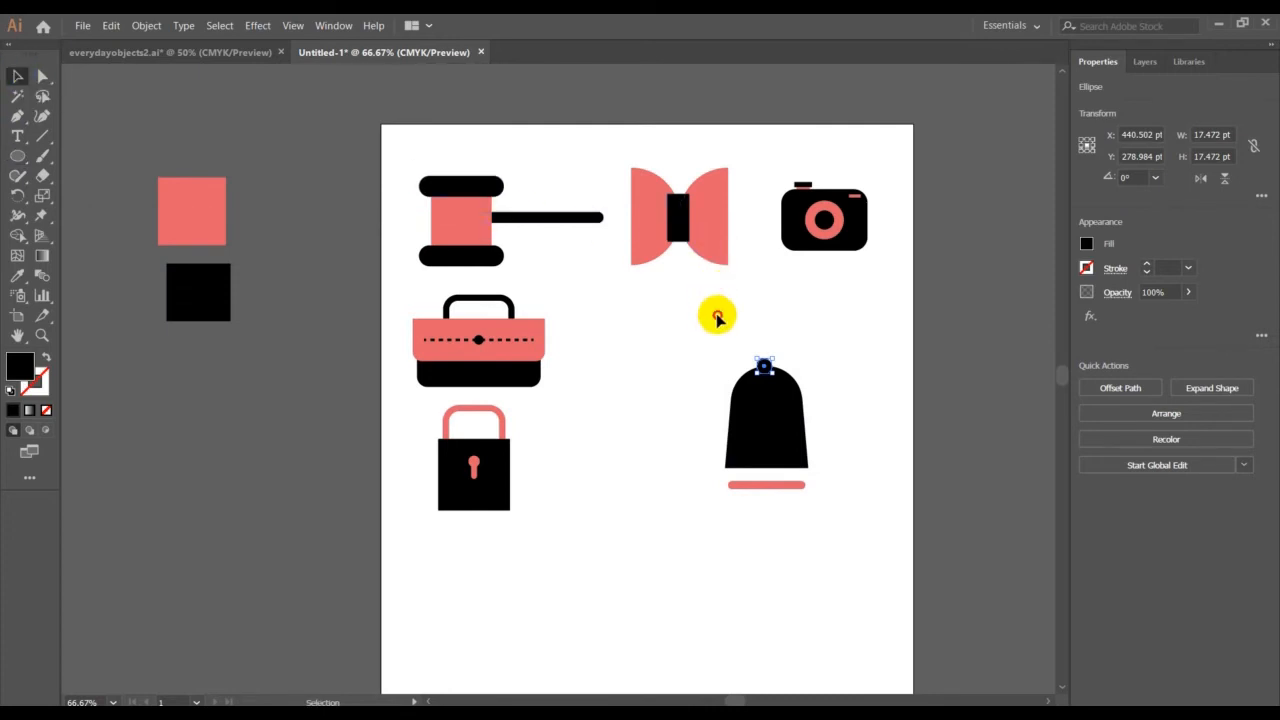
Align the small circle and the bell body to their horizontal centres
drag(717, 317, 847, 445)
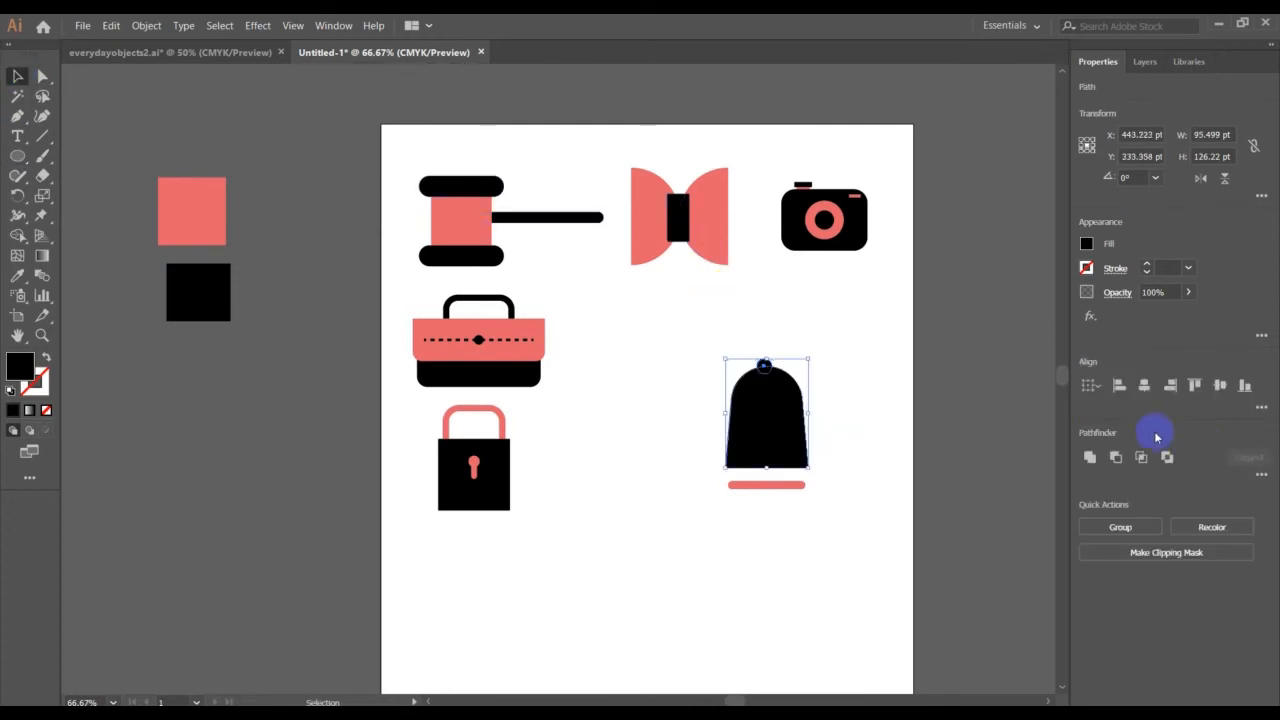
click(1144, 390)
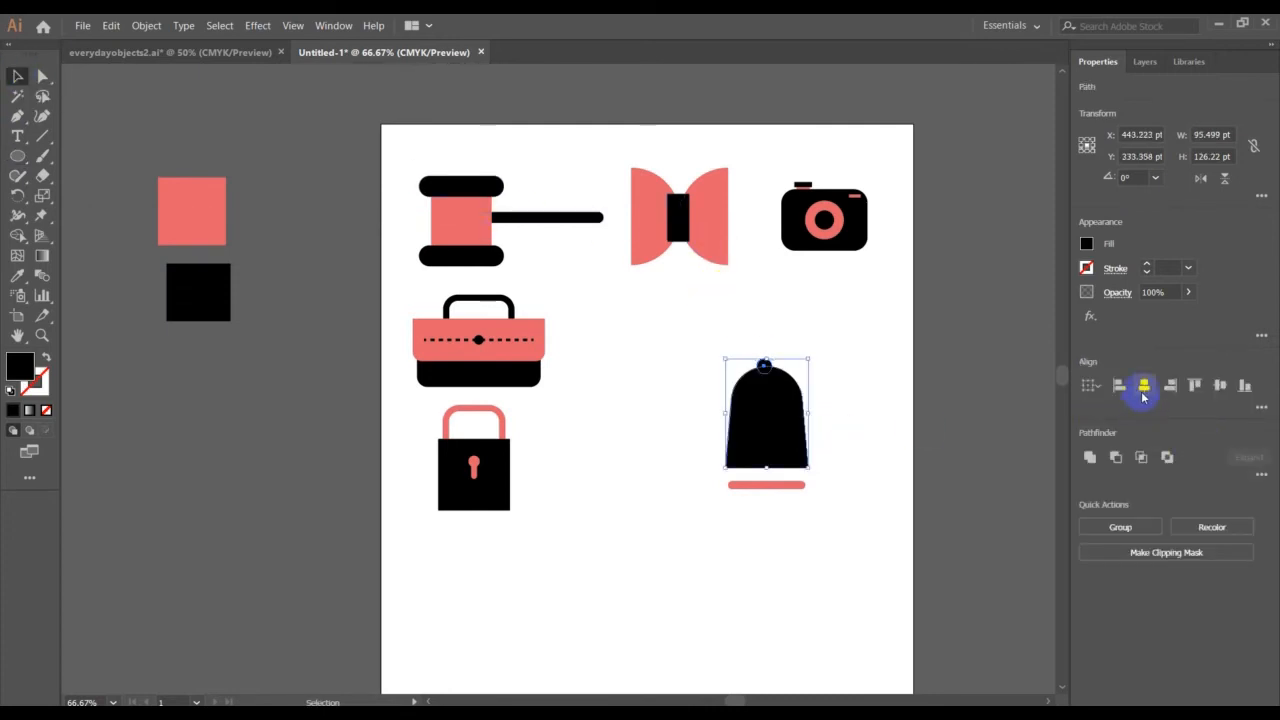
click(905, 342)
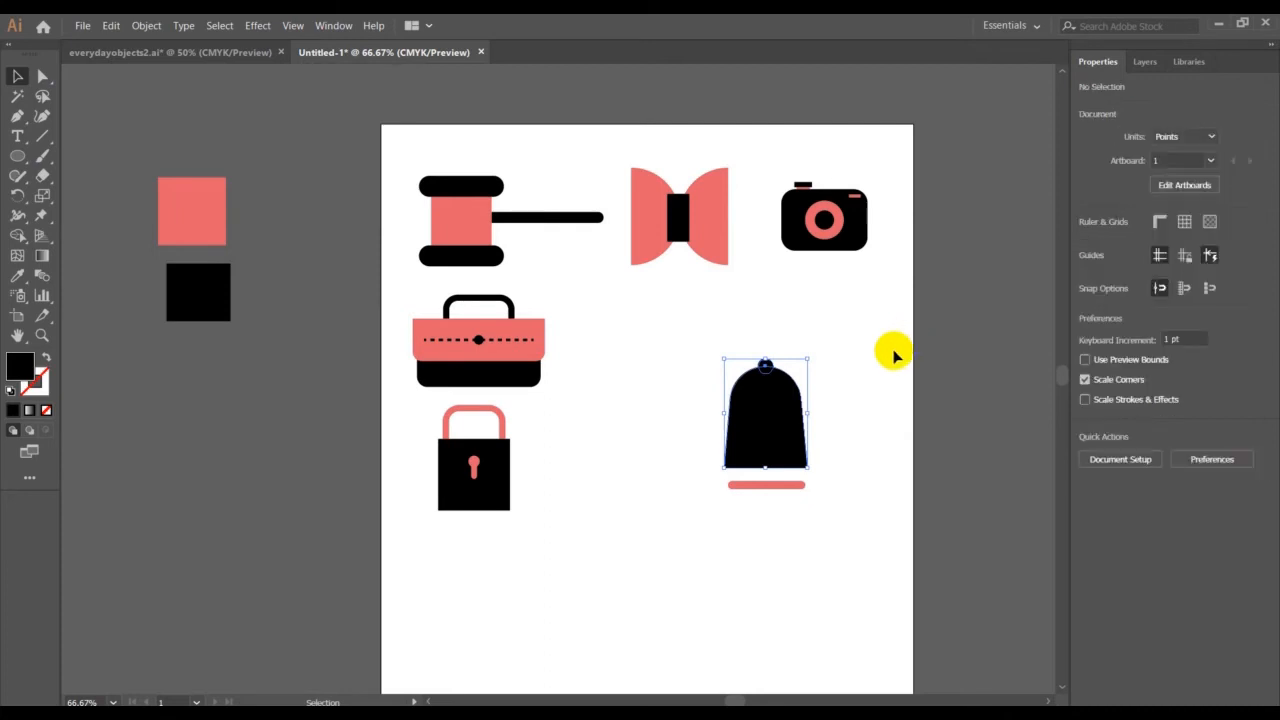
Recolour the small top circle coral by sampling the coral swatch square with the Eyedropper
click(766, 366)
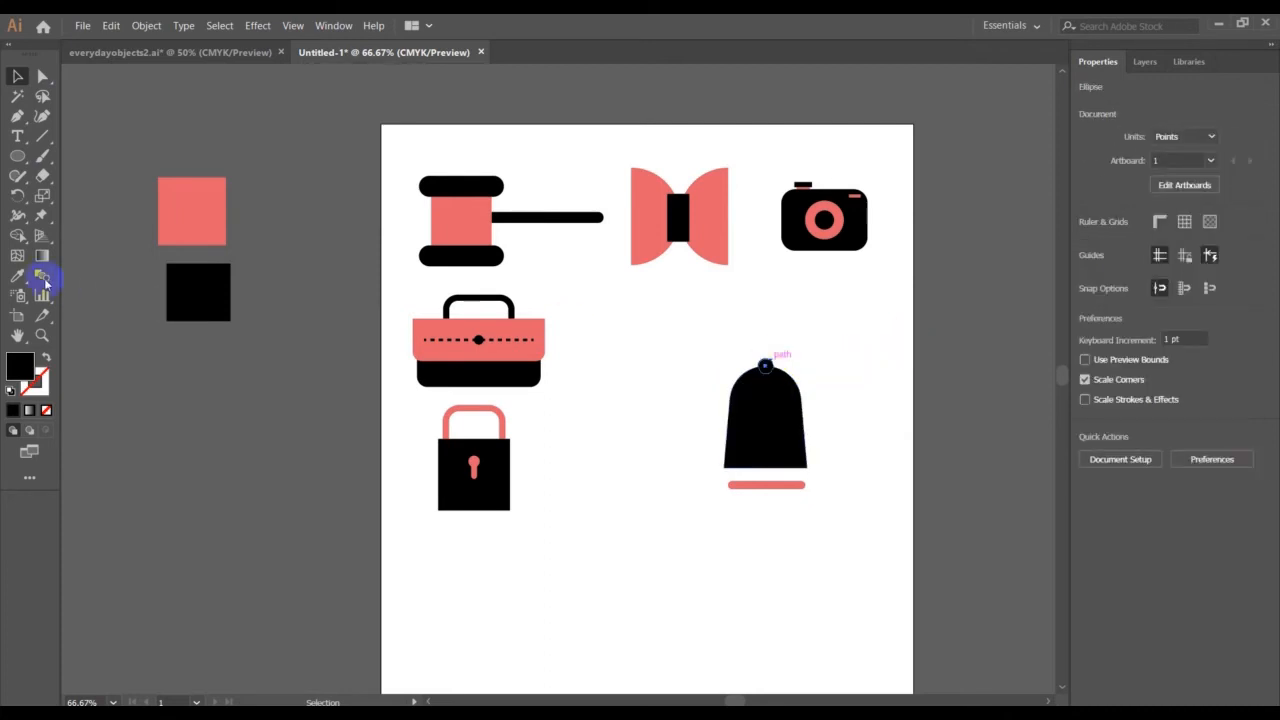
click(17, 275)
click(193, 213)
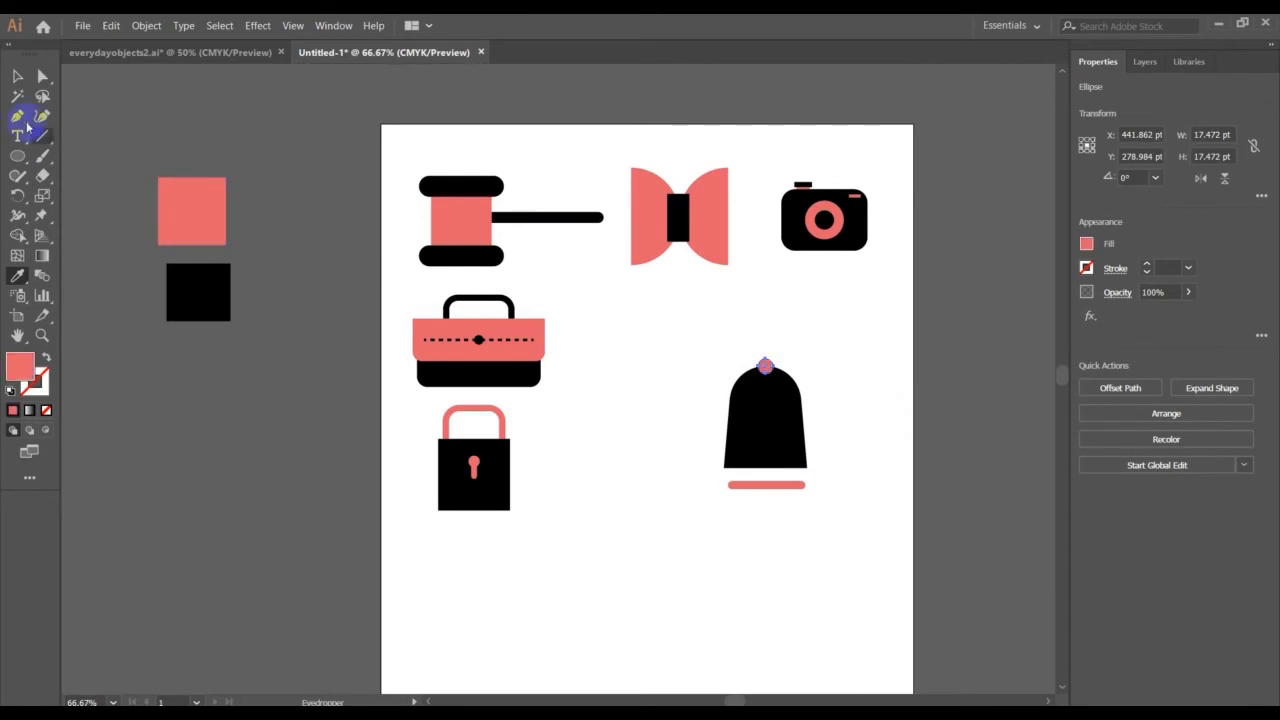
click(19, 78)
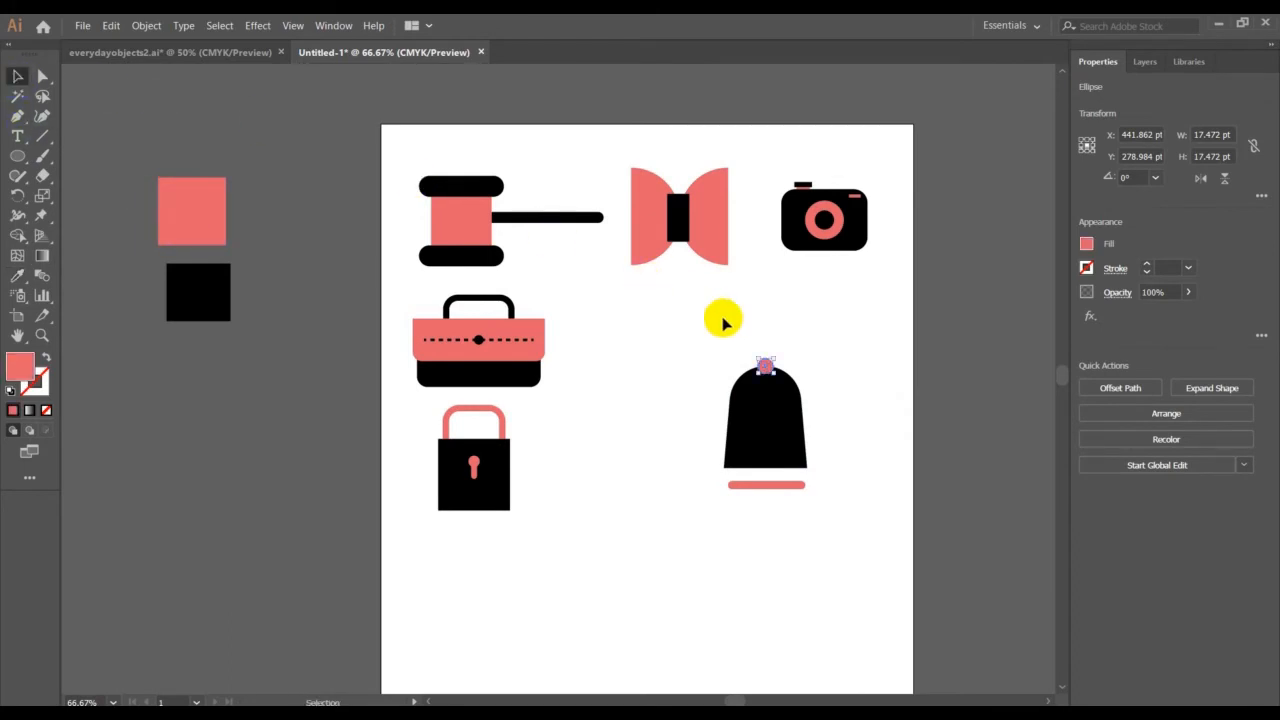
Bring the black bell body to the front so it covers the lower part of the coral circle
click(828, 405)
click(788, 425)
right_click(787, 421)
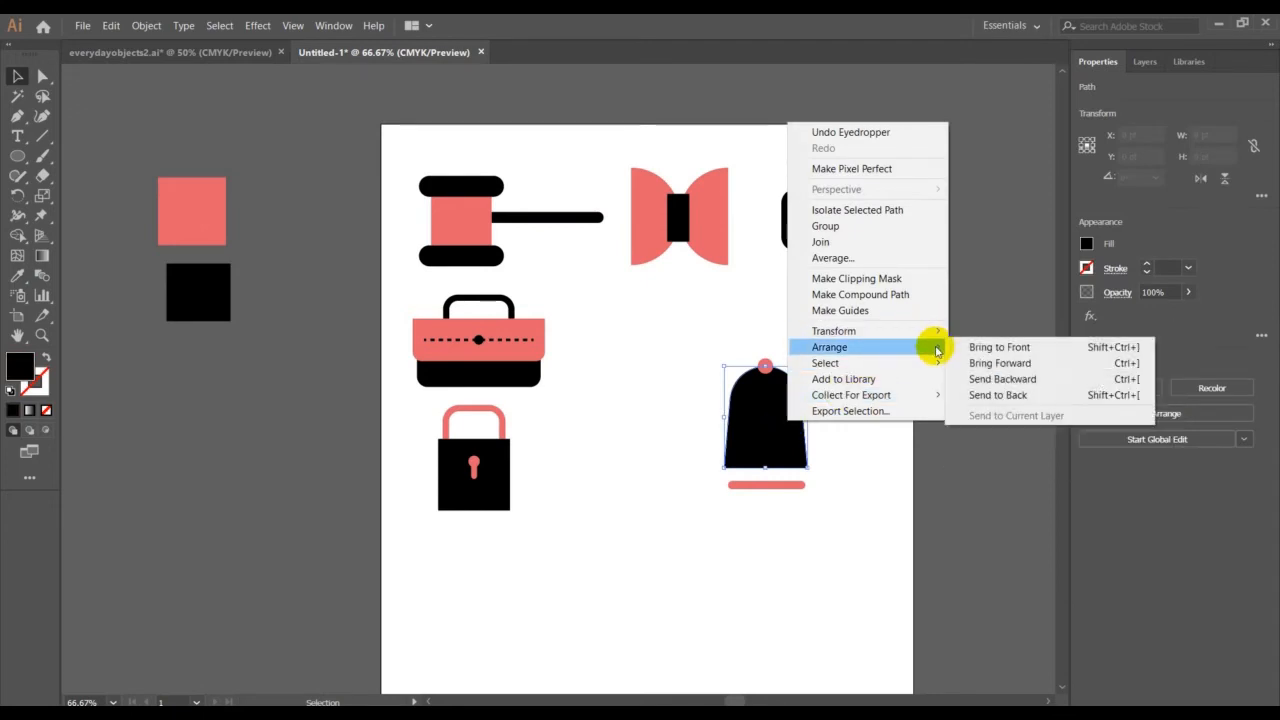
click(964, 348)
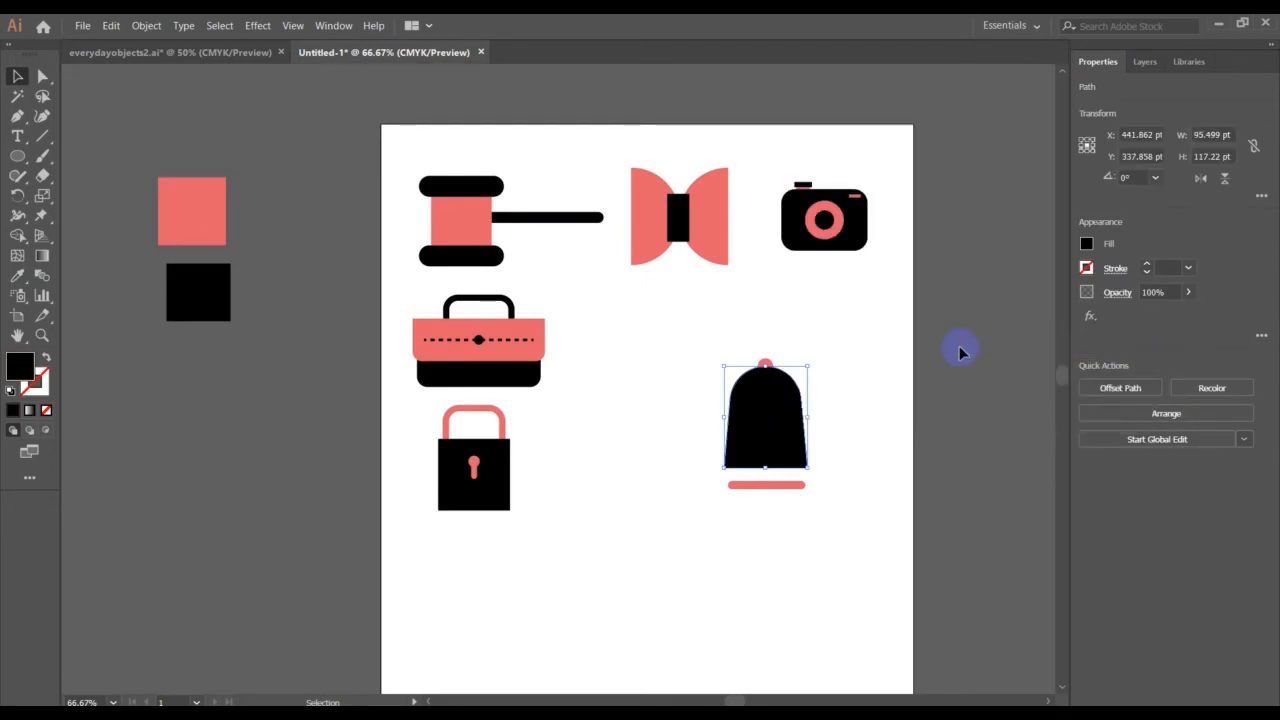
click(952, 357)
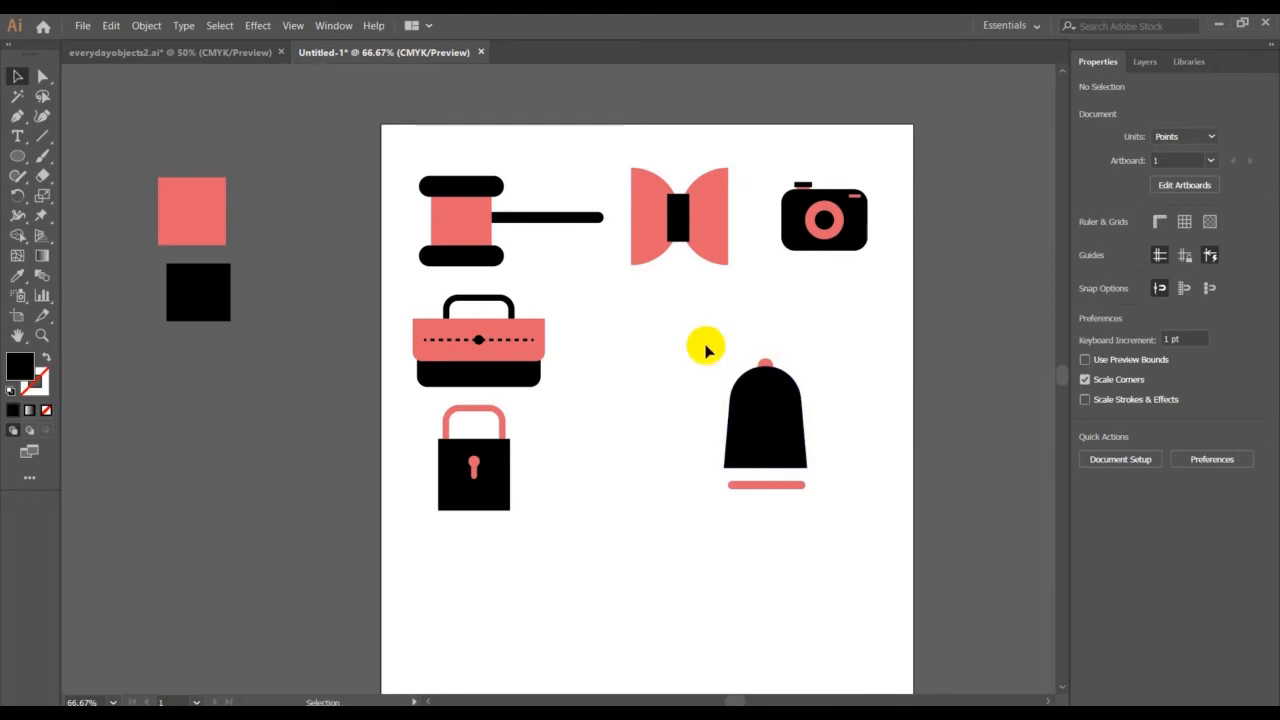
Move the bell body and top circle down 4.5 pt, then enlarge the coral bar to about 132.9 by 14.5 pt, centred against the bell's base
click(771, 387)
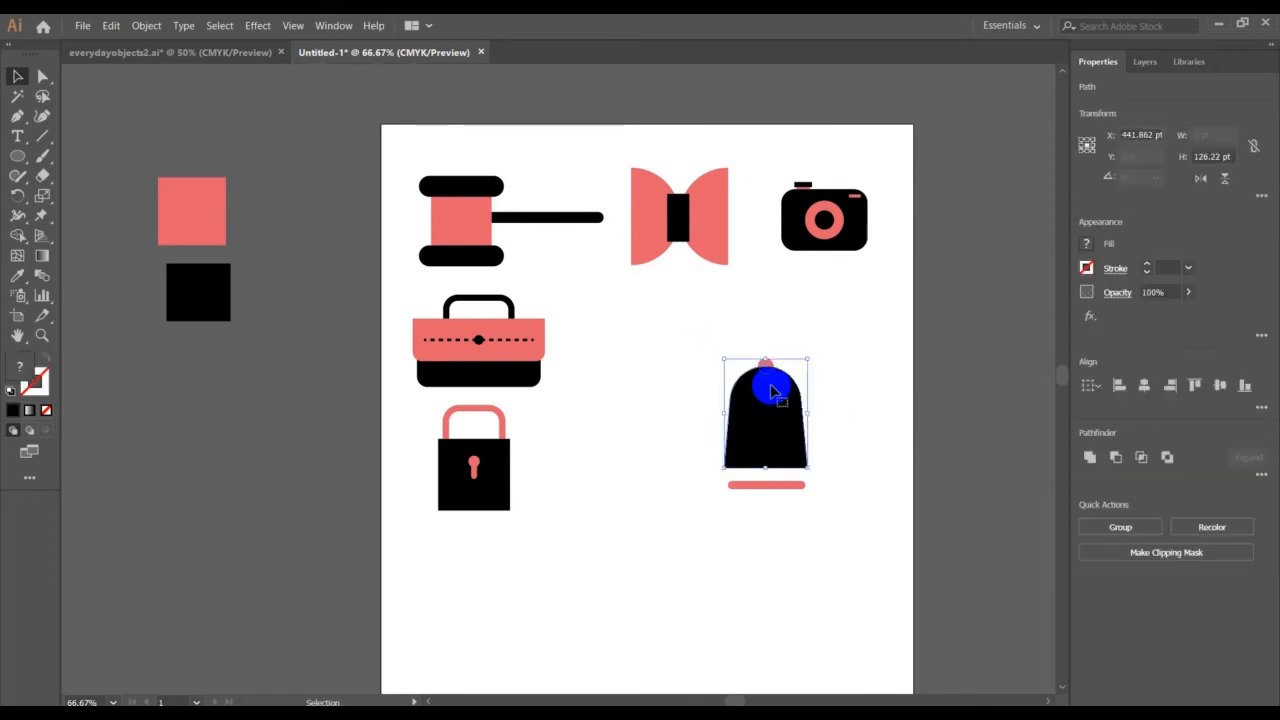
drag(771, 389, 772, 393)
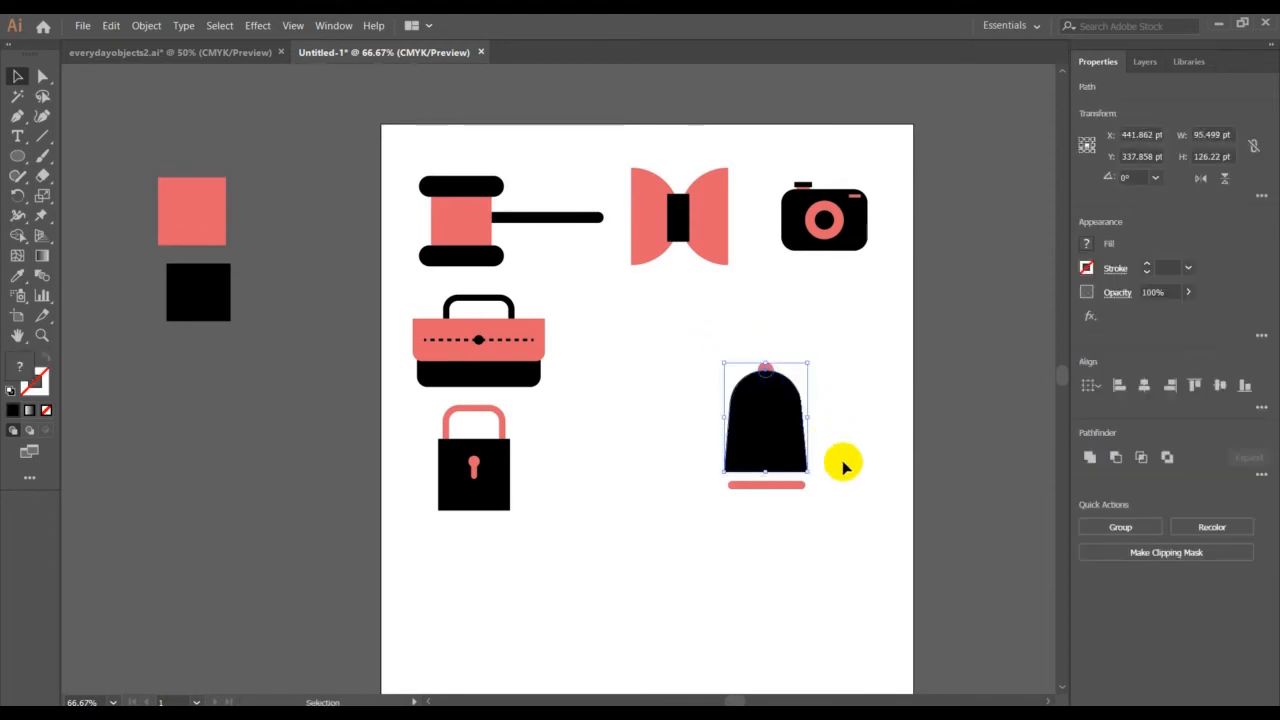
click(790, 492)
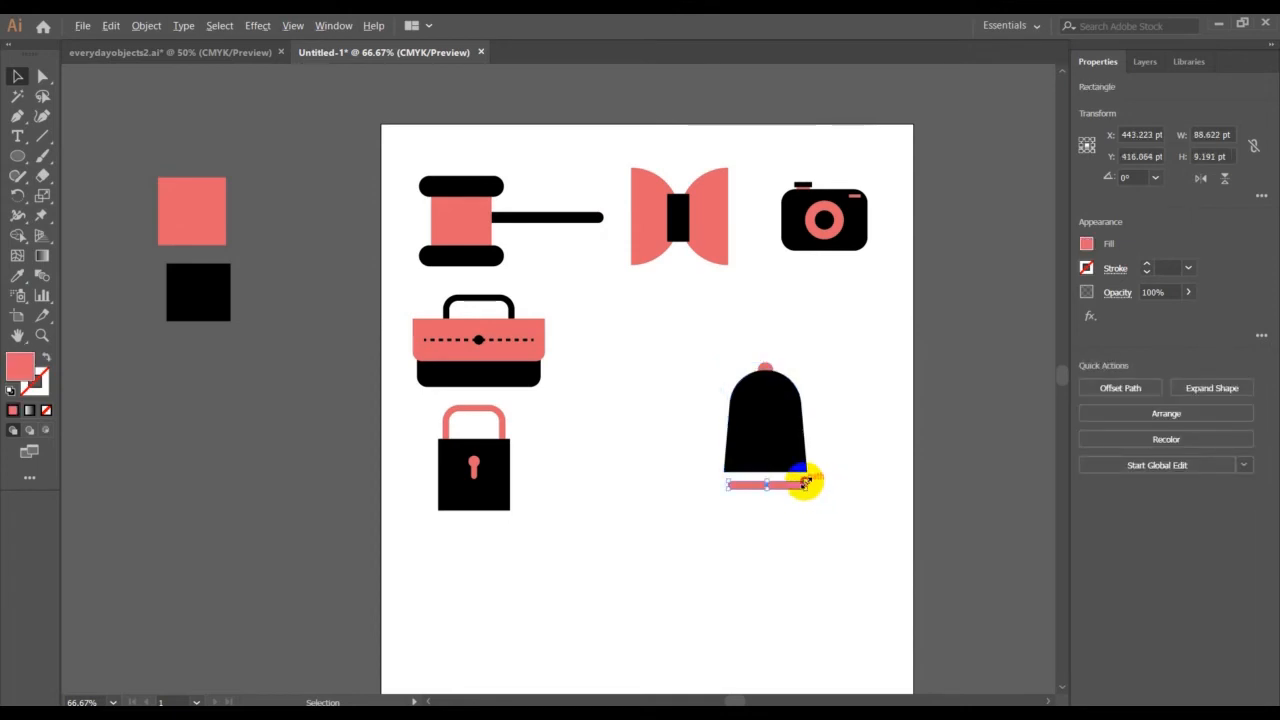
drag(805, 483, 778, 487)
click(820, 493)
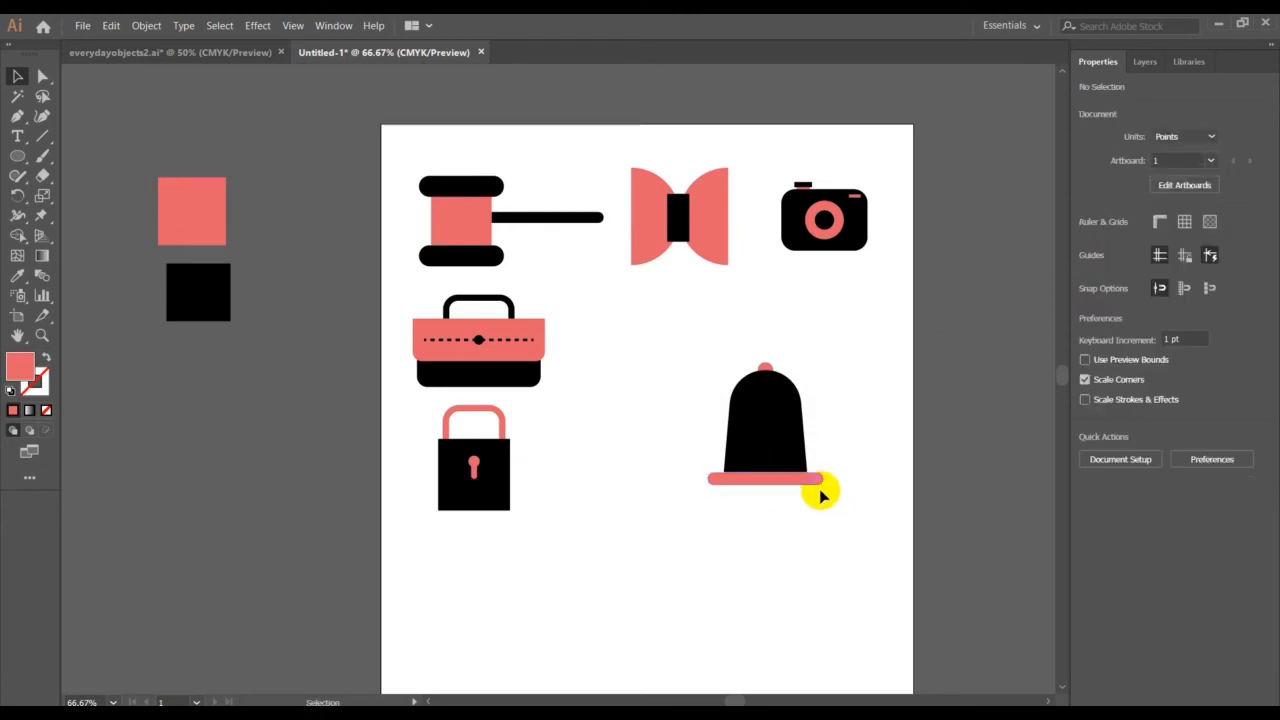
Narrow the coral bar symmetrically to about 118.7 pt wide, keeping it centred under the bell body
click(815, 483)
drag(828, 477, 809, 476)
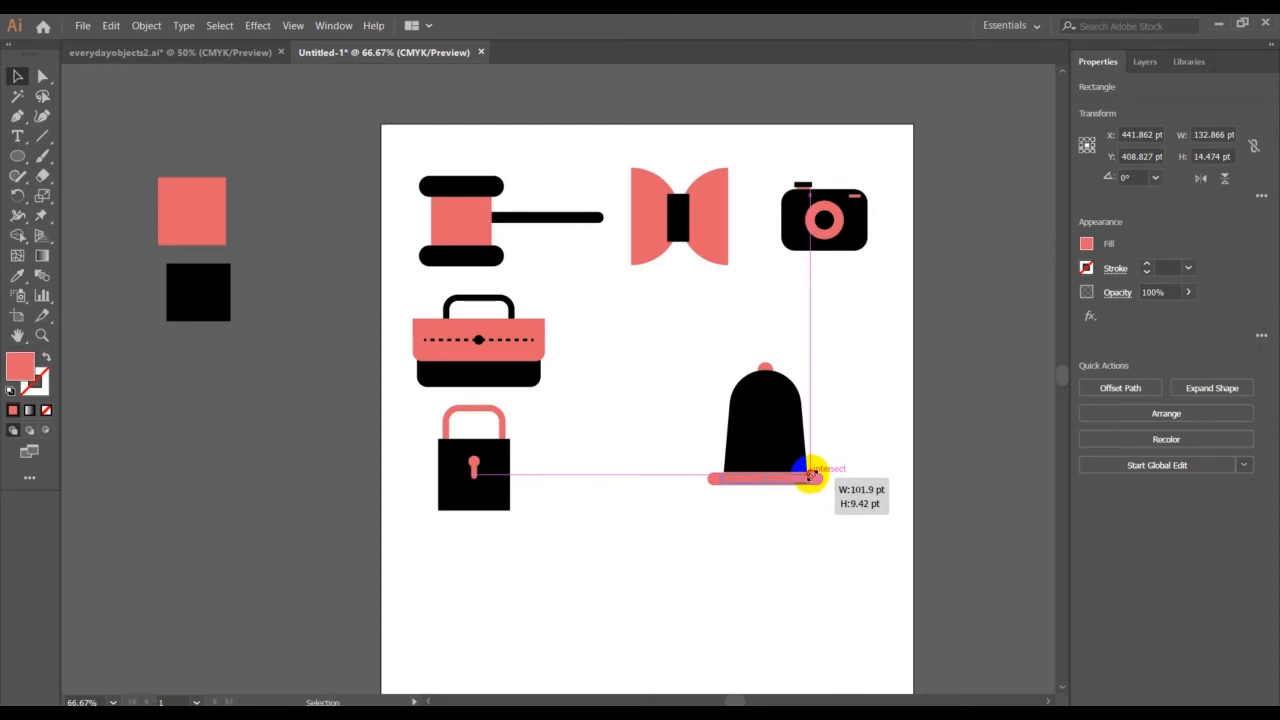
drag(810, 476, 817, 474)
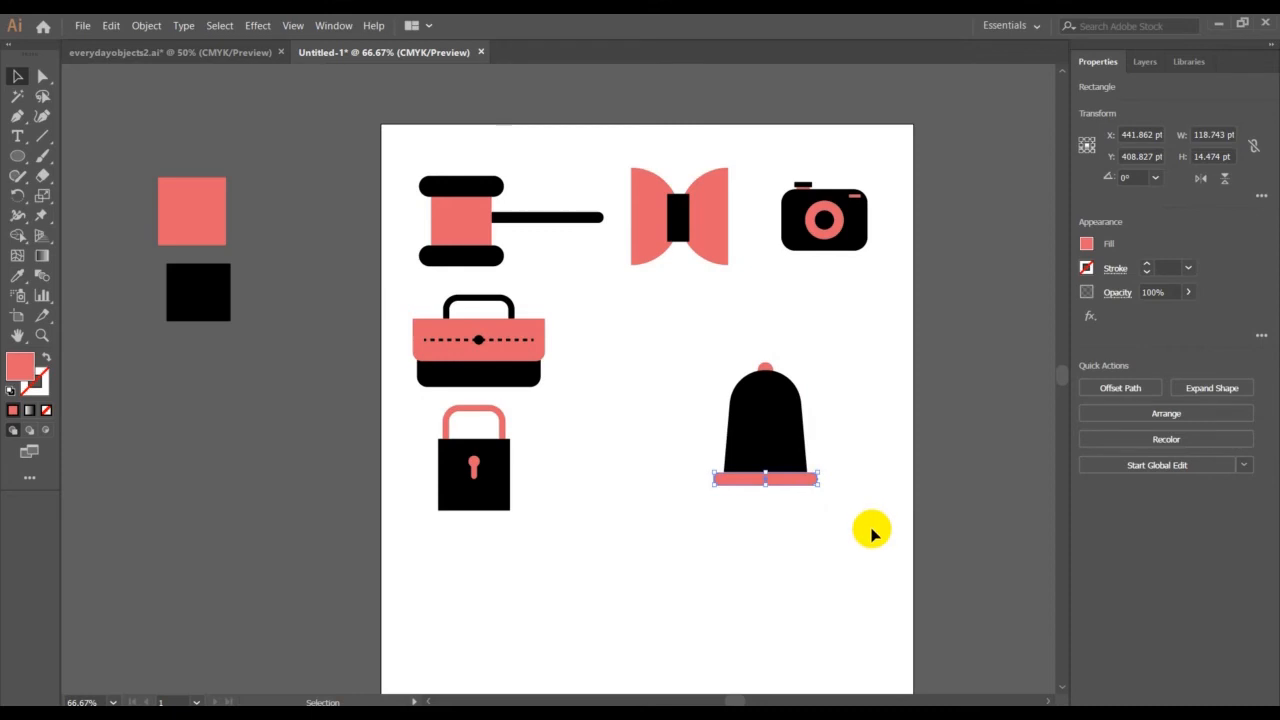
click(846, 542)
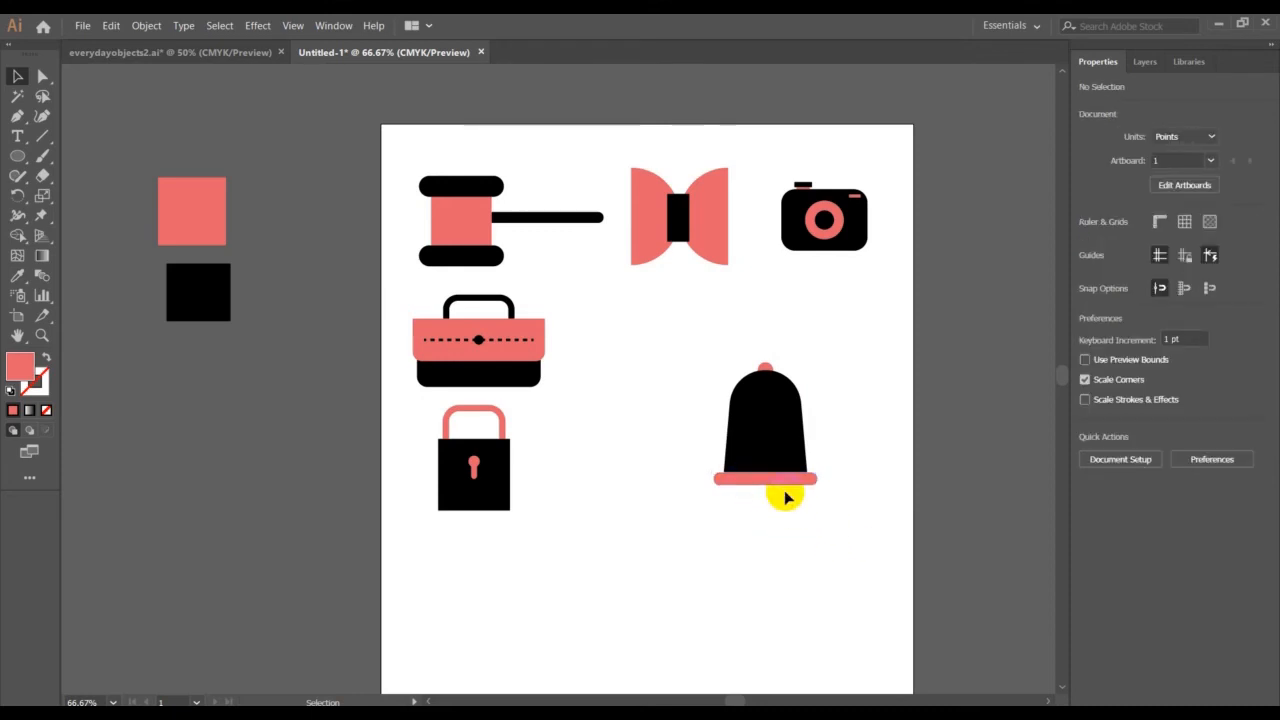
Check the reference bell and draw a clapper circle about 33 pt in diameter over the middle of the coral bar
click(209, 54)
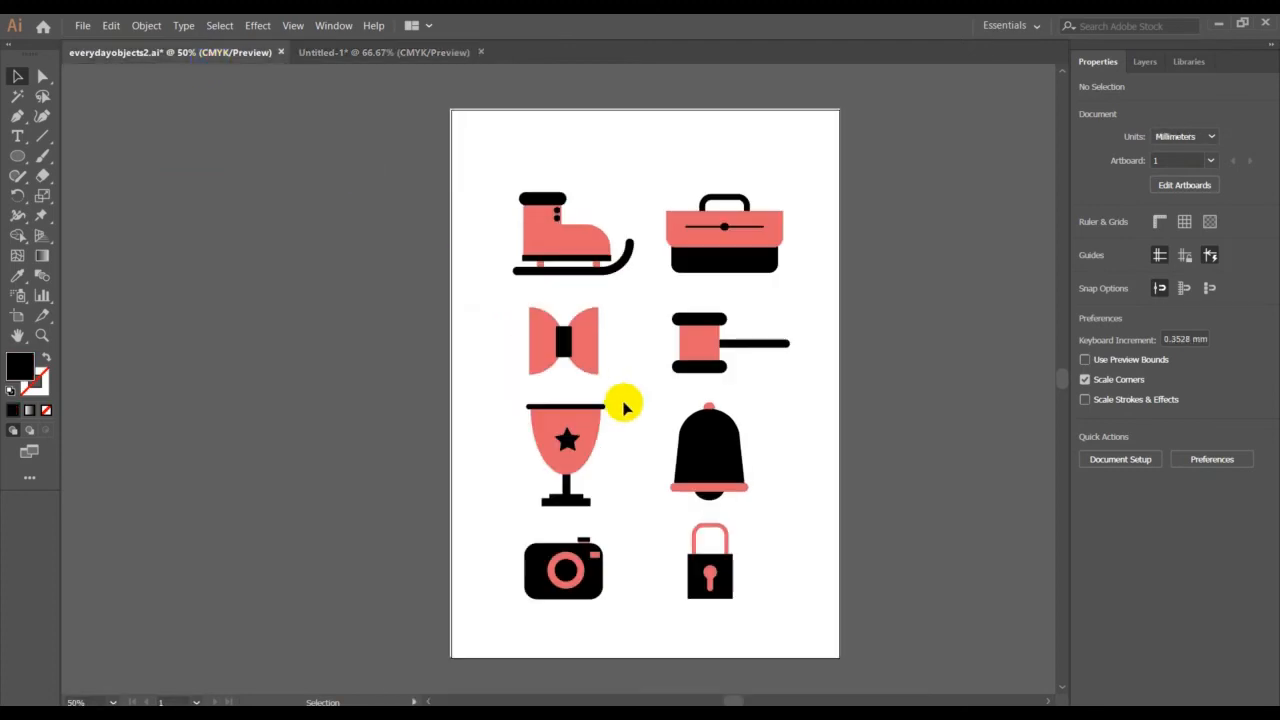
click(345, 52)
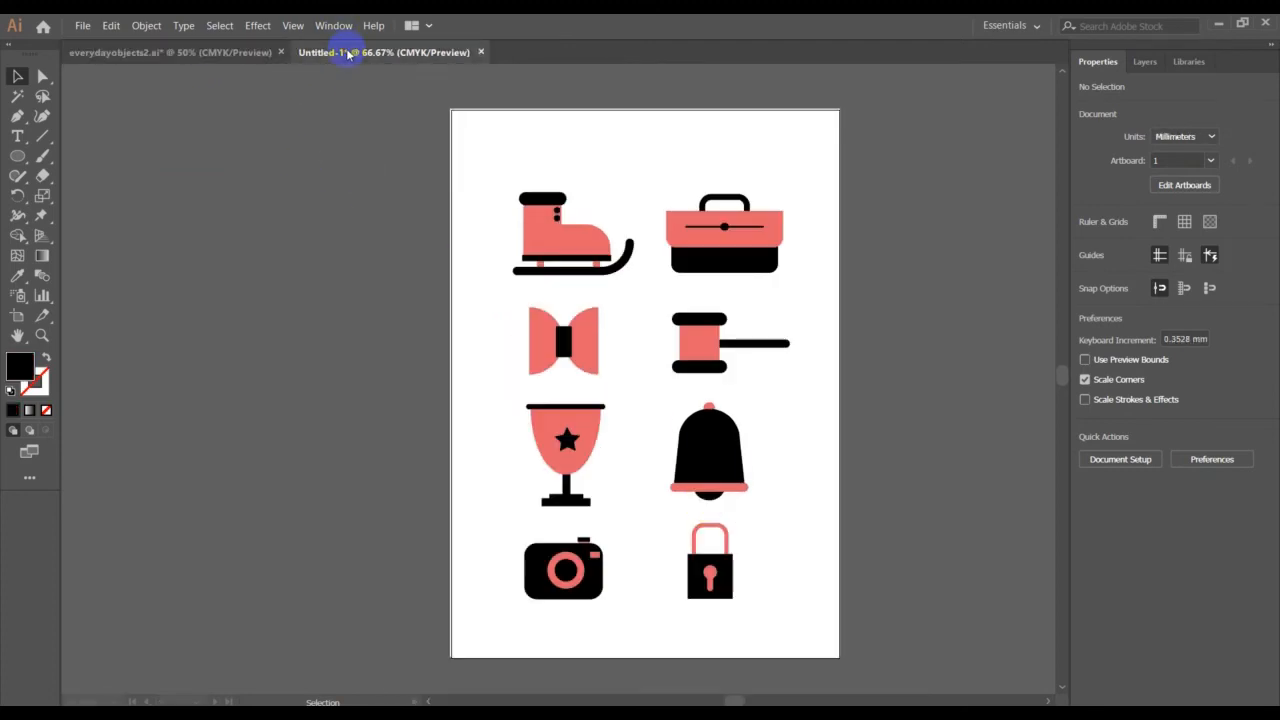
click(16, 157)
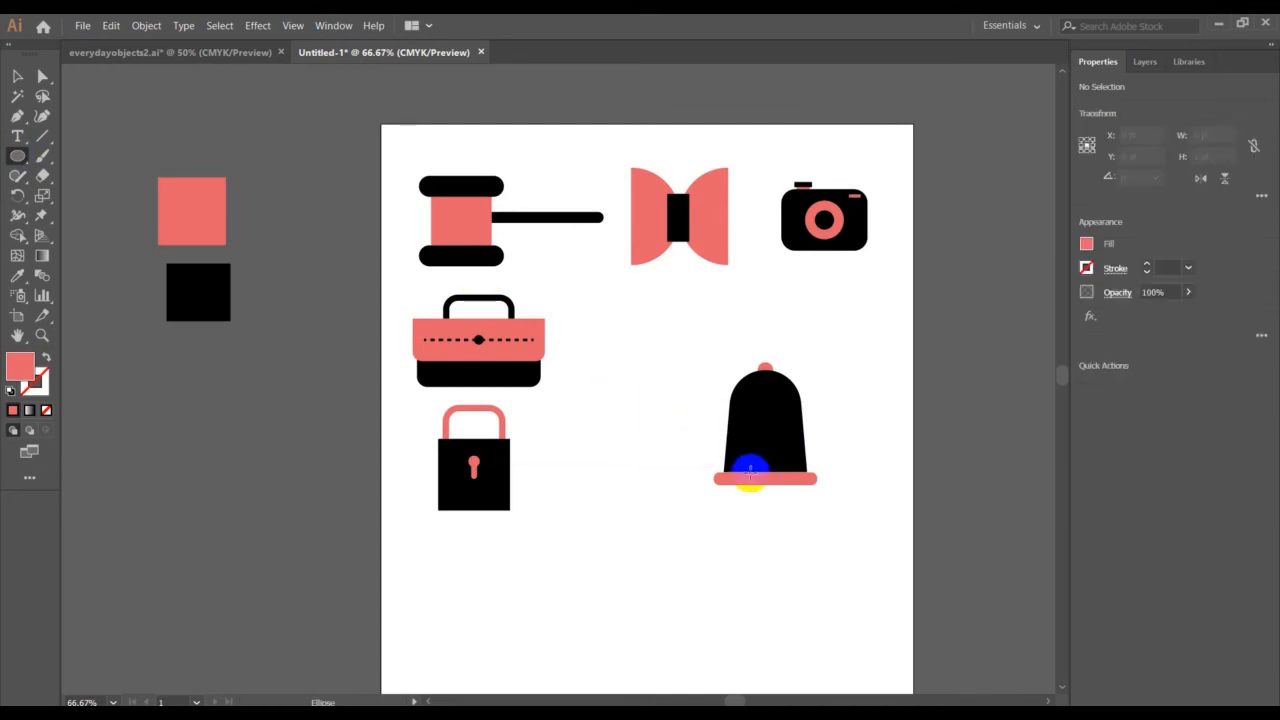
drag(752, 472, 783, 497)
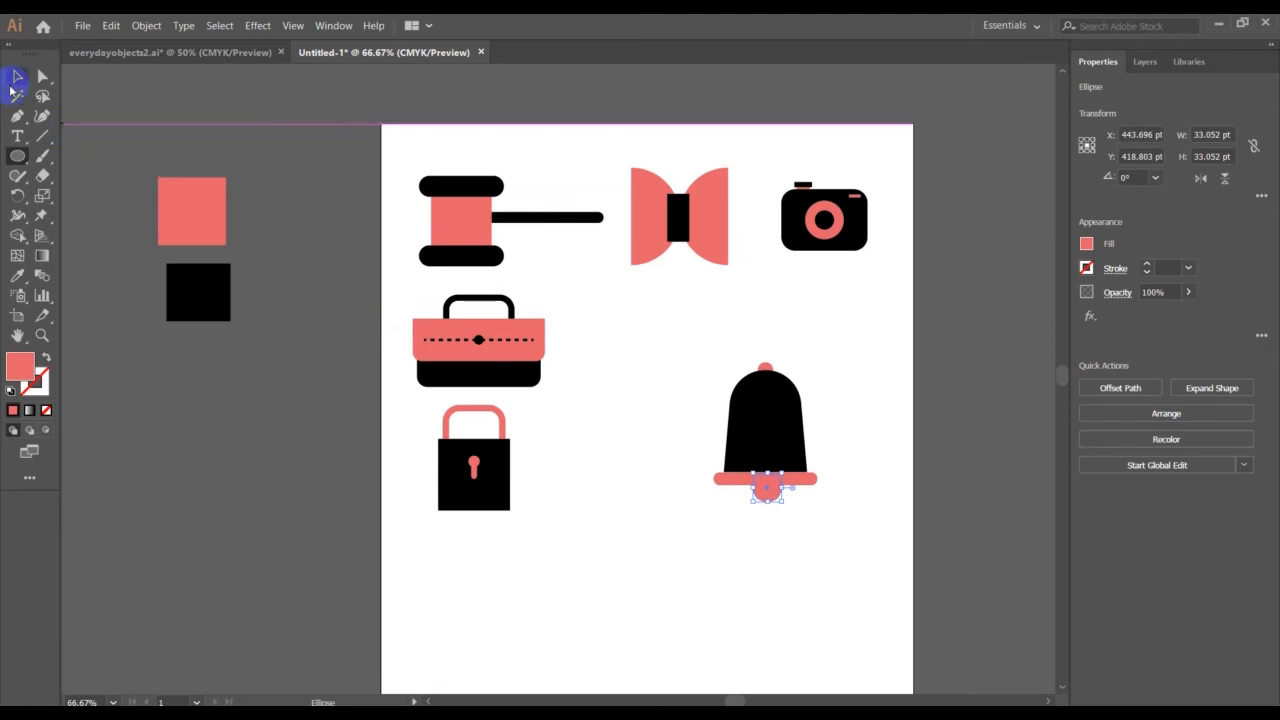
Recolour the clapper circle black by sampling the black swatch square with the Eyedropper
click(17, 275)
click(190, 280)
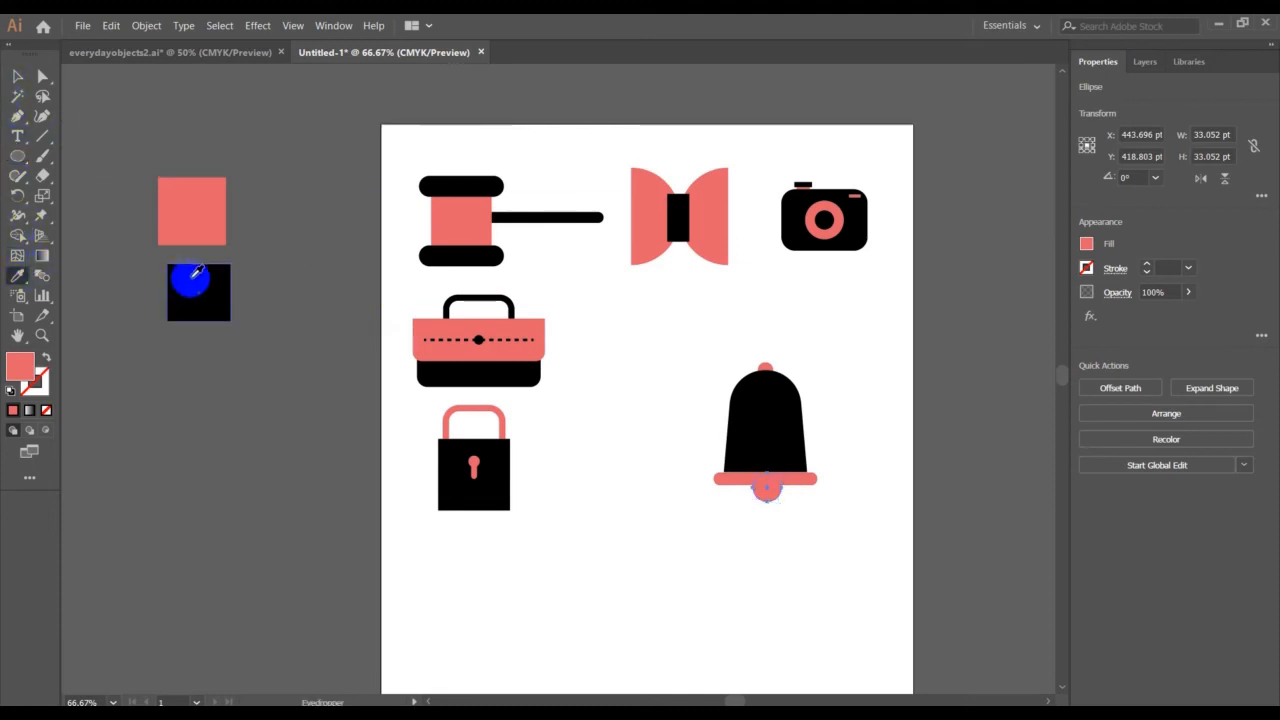
click(17, 77)
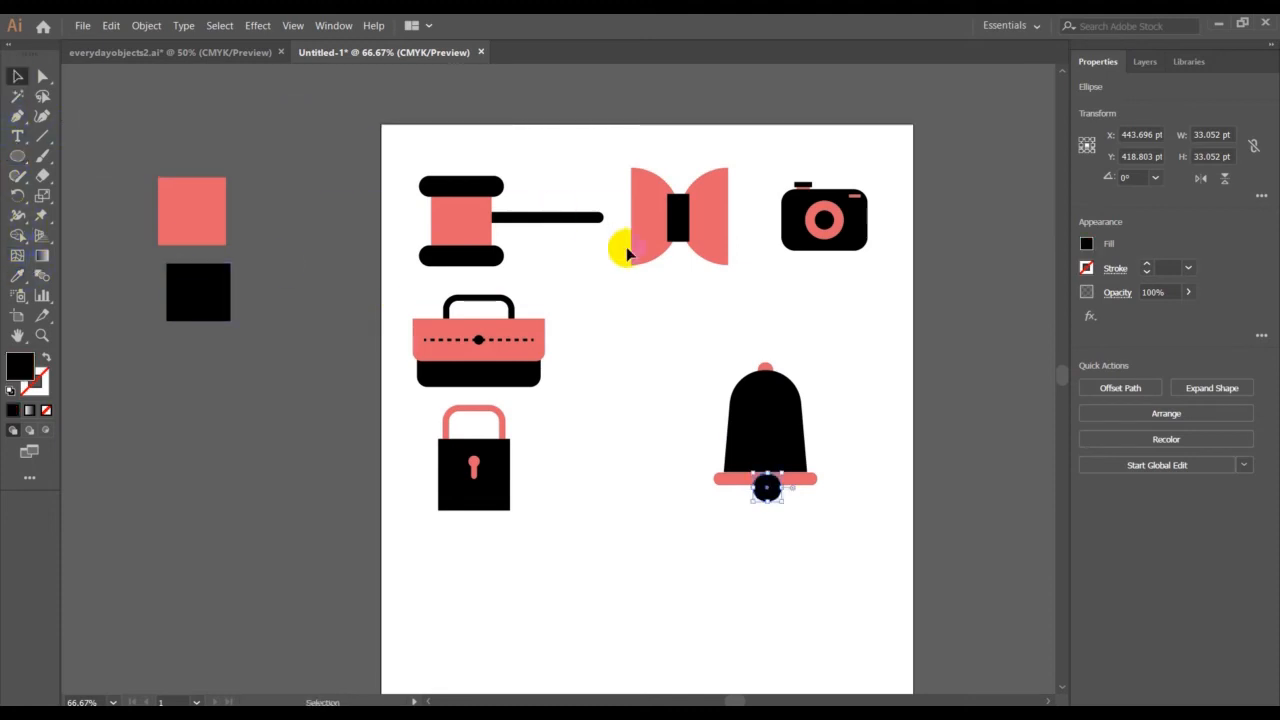
click(734, 322)
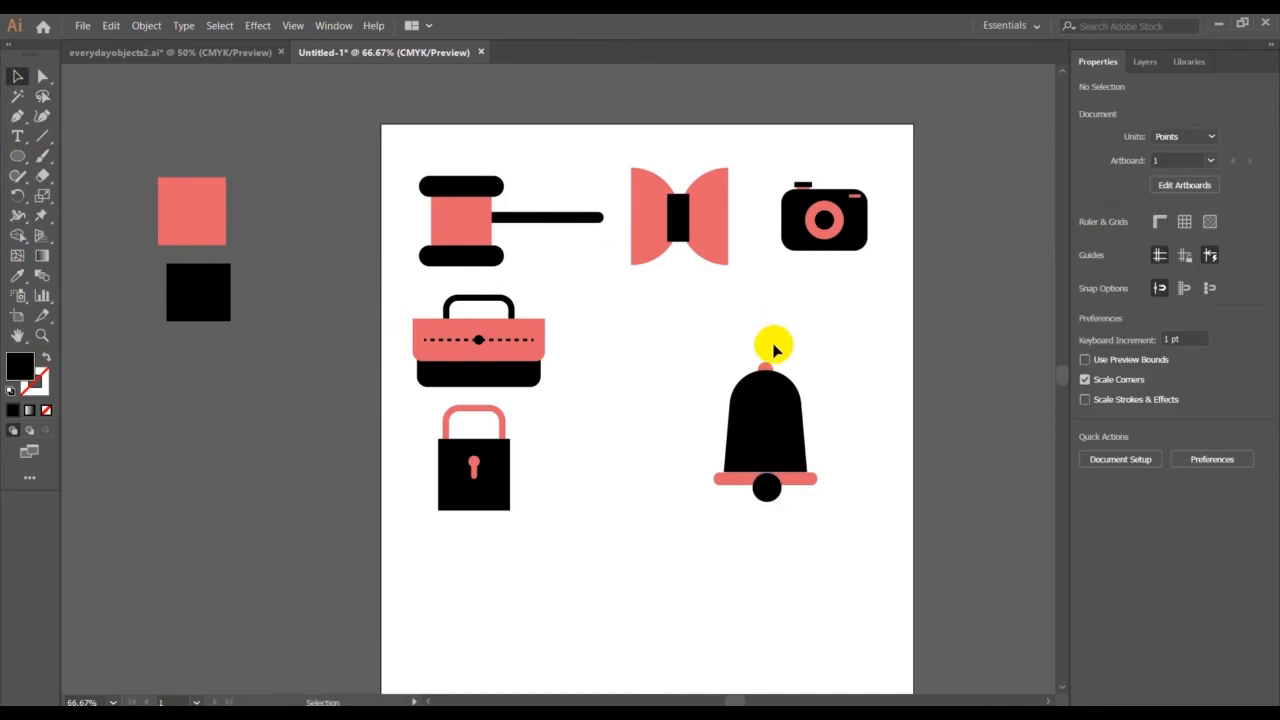
Select the top circle, bell body and coral bar together and bring them to the front of the clapper circle
drag(756, 346, 840, 455)
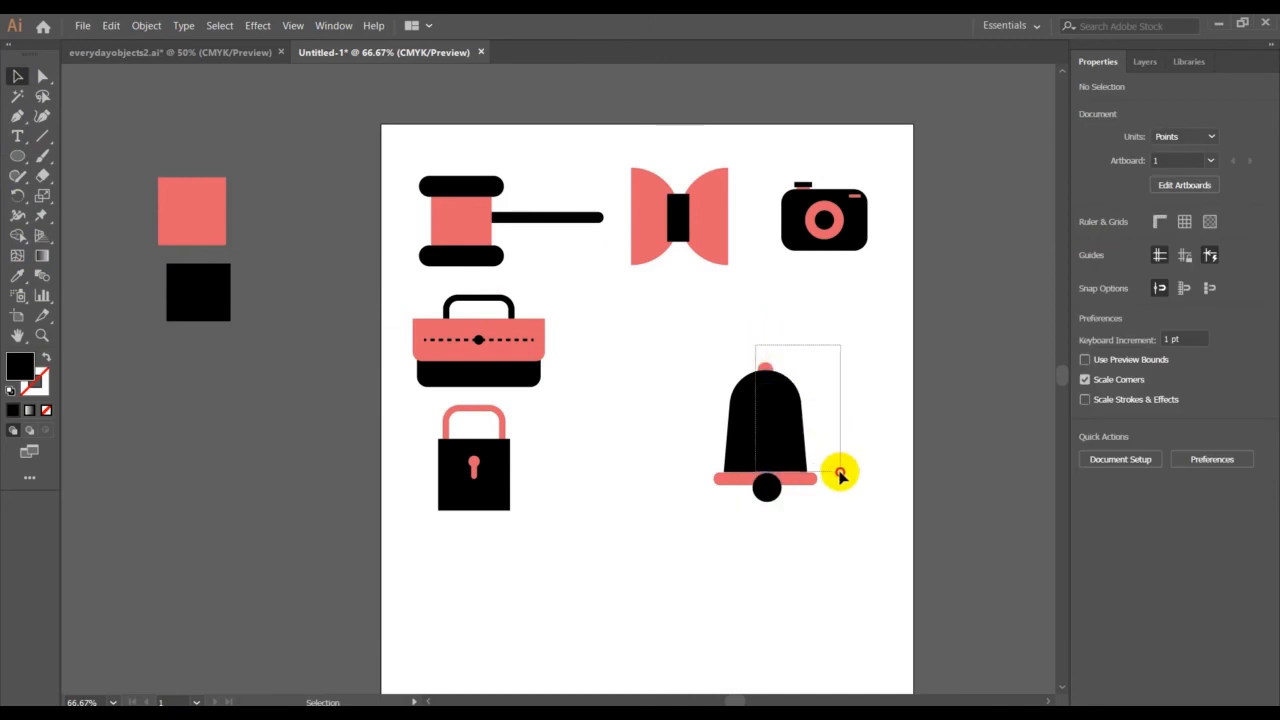
click(840, 476)
drag(840, 478, 840, 478)
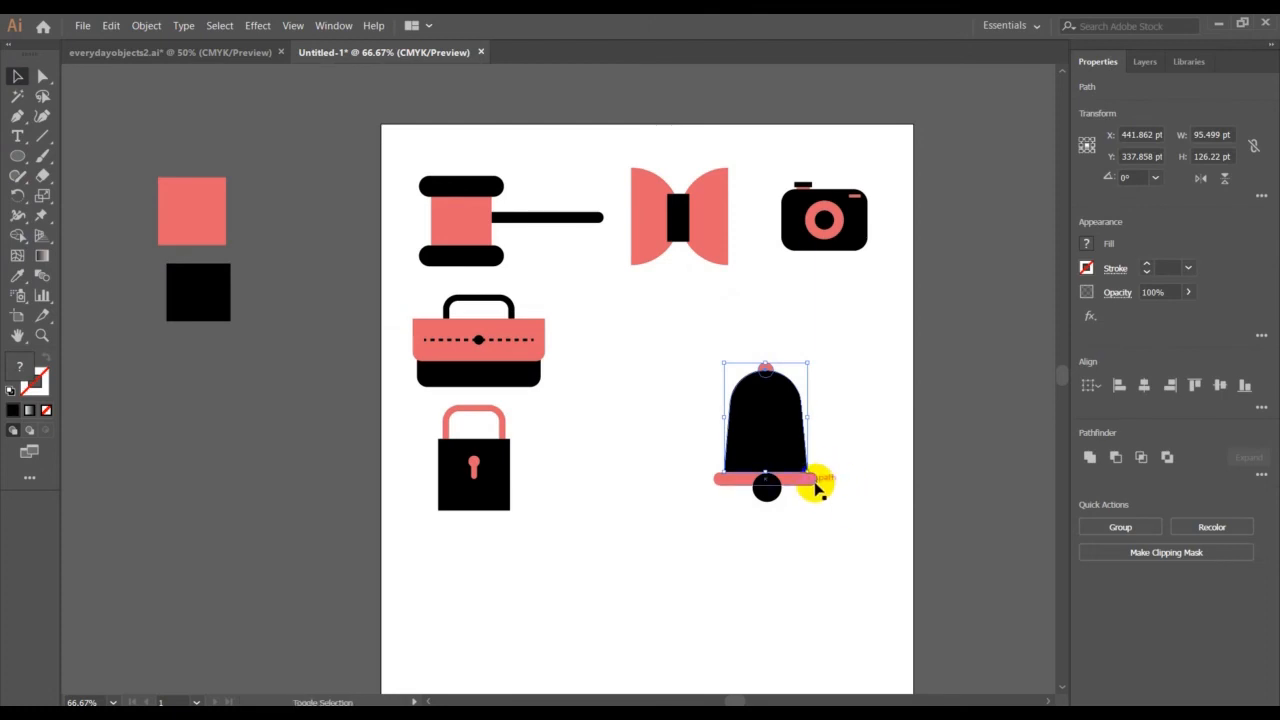
shift+click(816, 482)
right_click(779, 443)
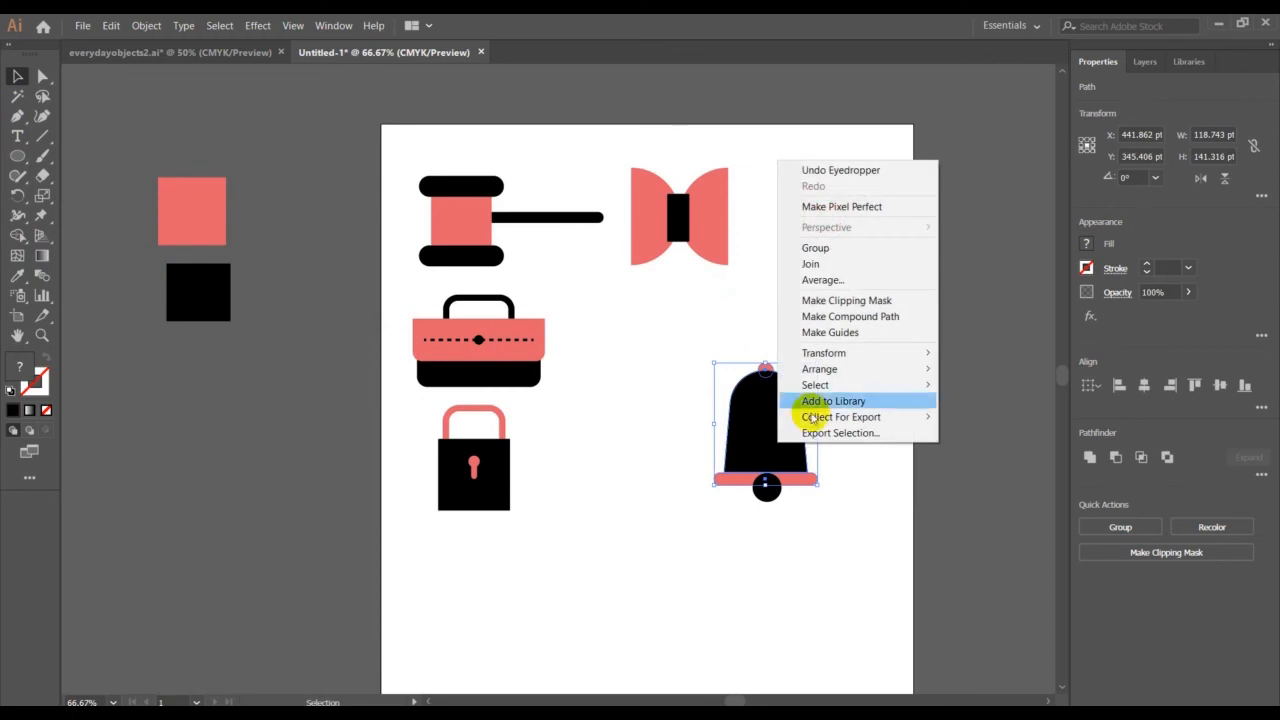
mouse_move(920, 368)
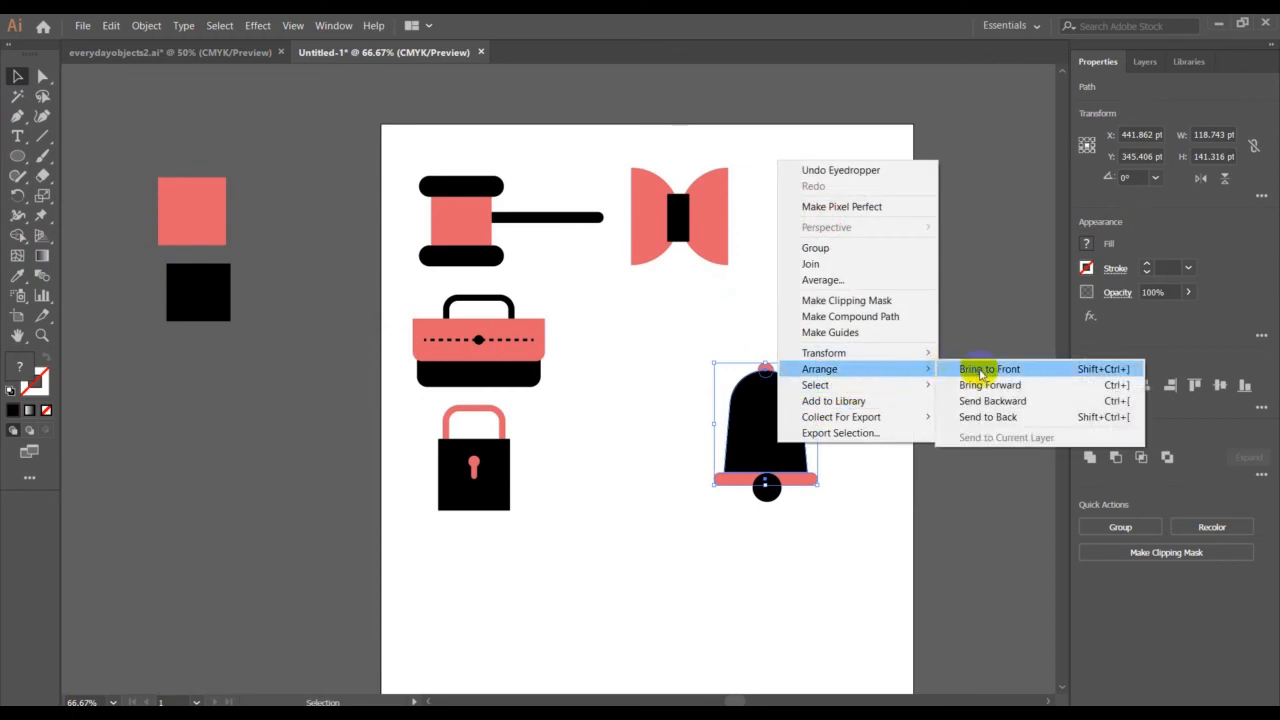
click(980, 370)
click(890, 420)
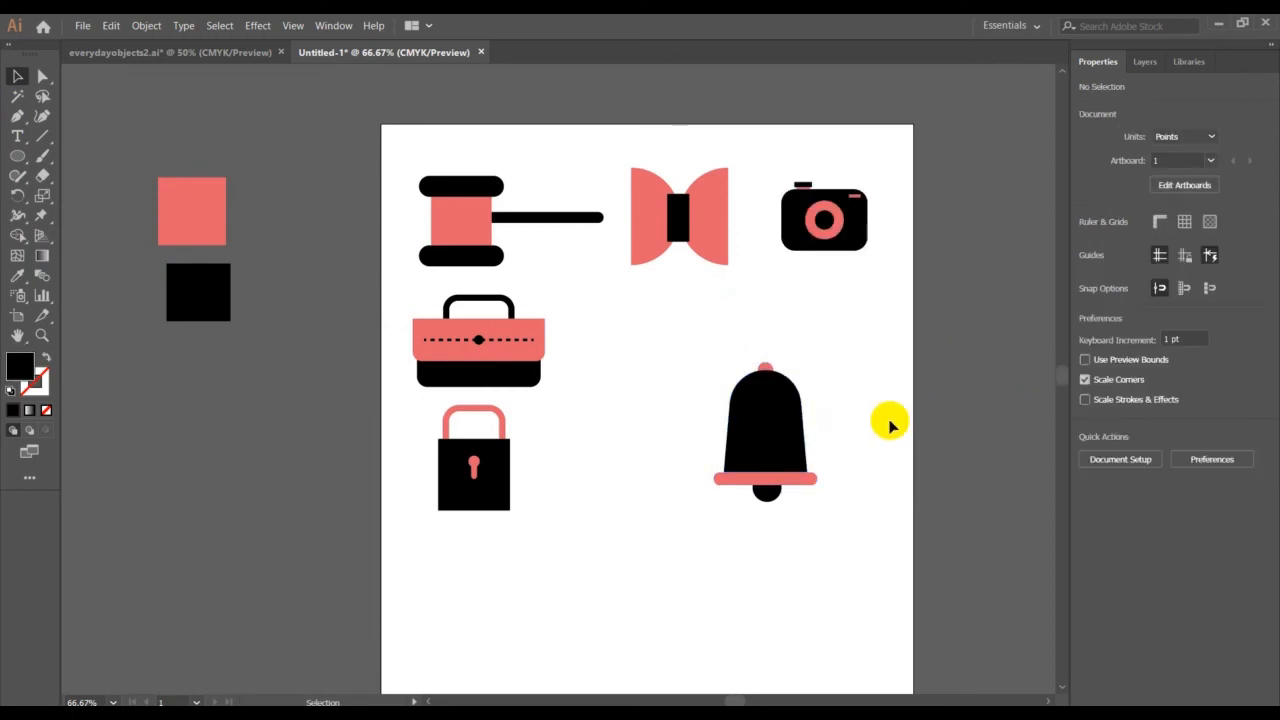
Move the clapper circle up 6 pt and align all the bell's parts to their horizontal centres
click(776, 493)
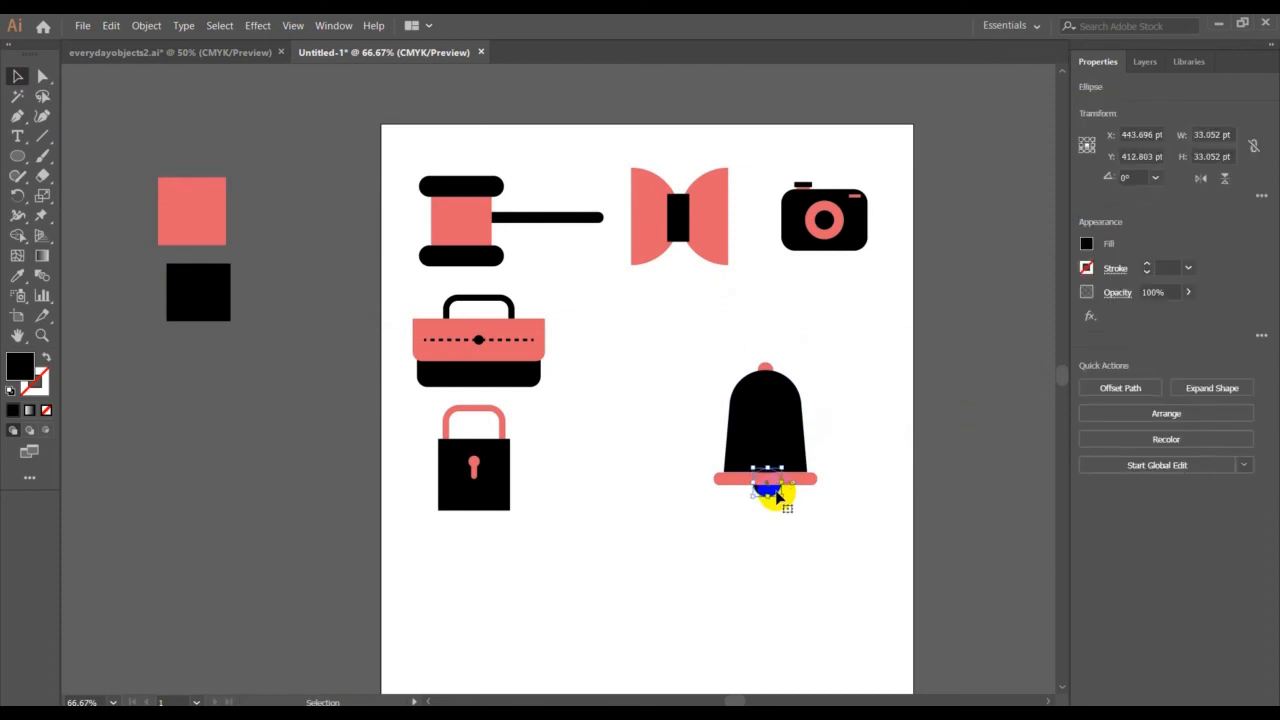
click(862, 530)
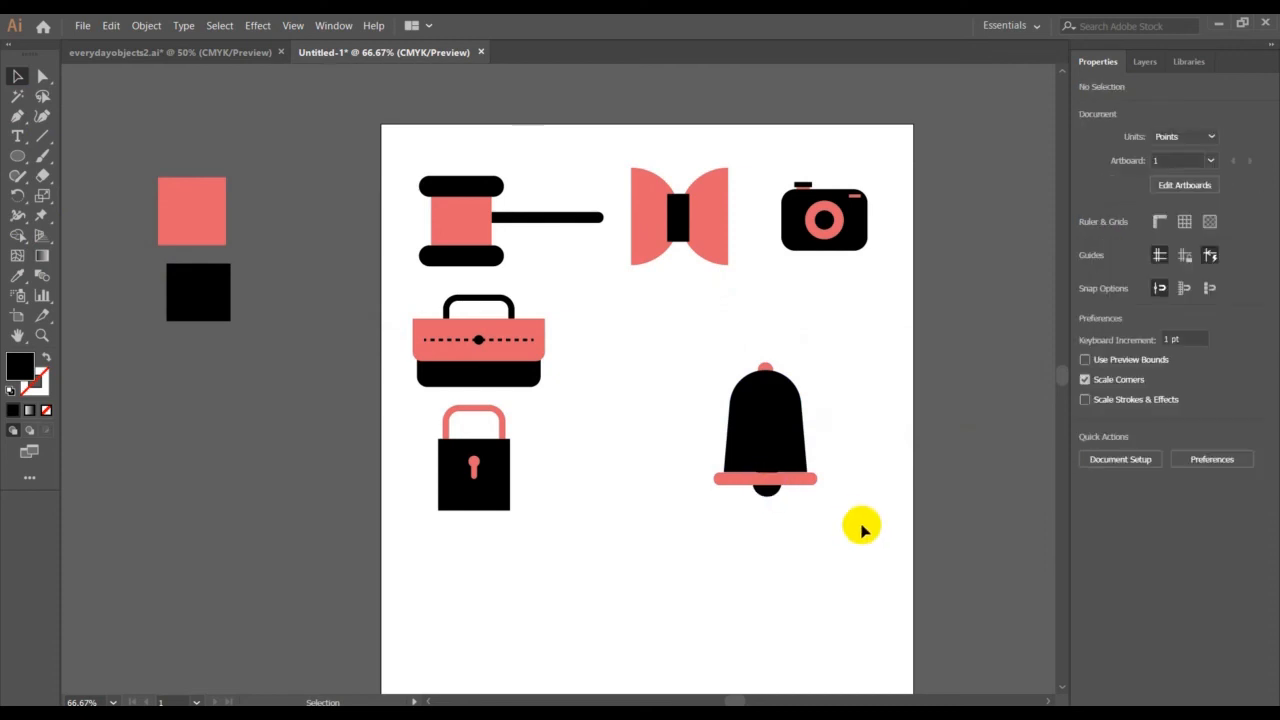
drag(690, 343, 895, 548)
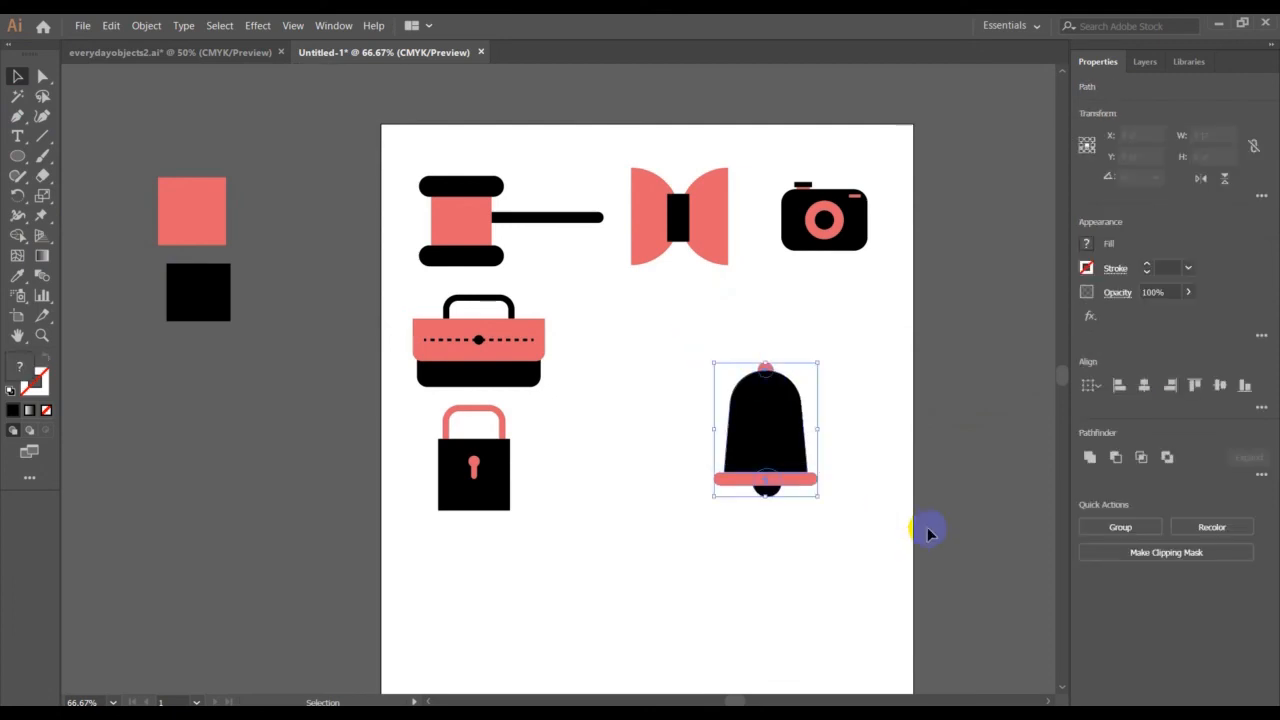
click(1144, 387)
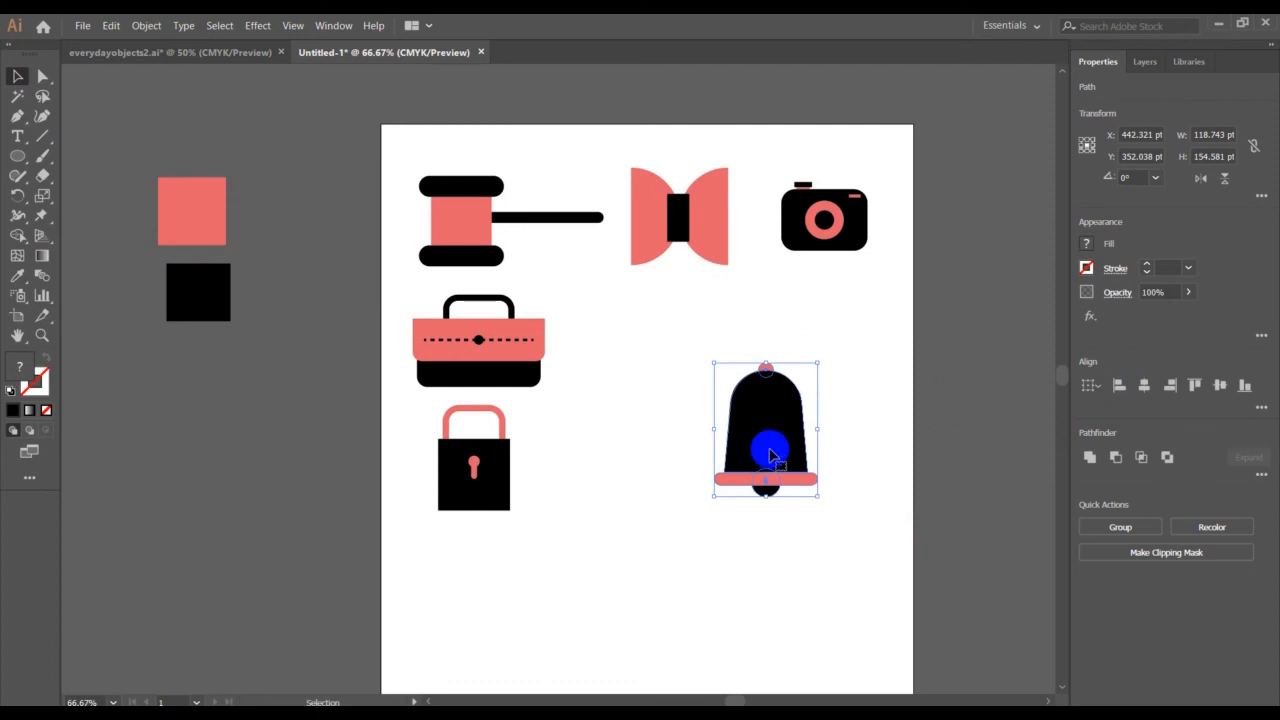
Group all the bell's parts and move the group below the bow tie, beside the briefcase
right_click(744, 452)
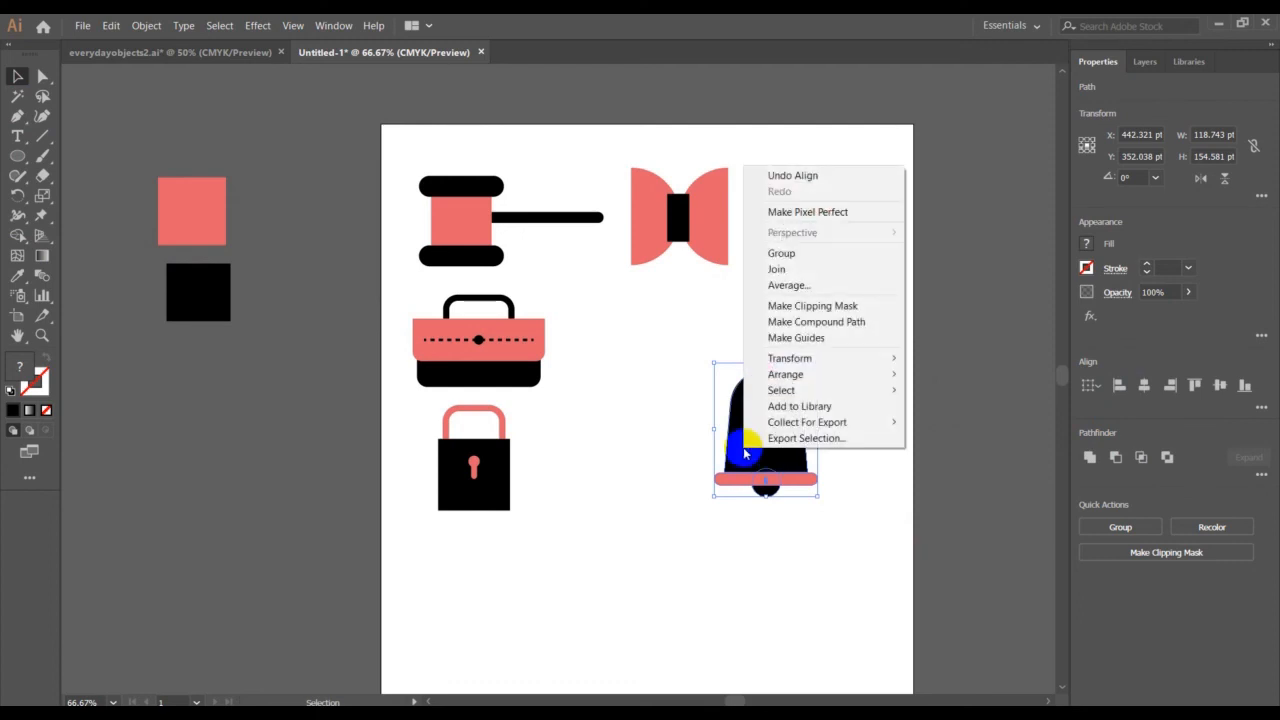
click(790, 253)
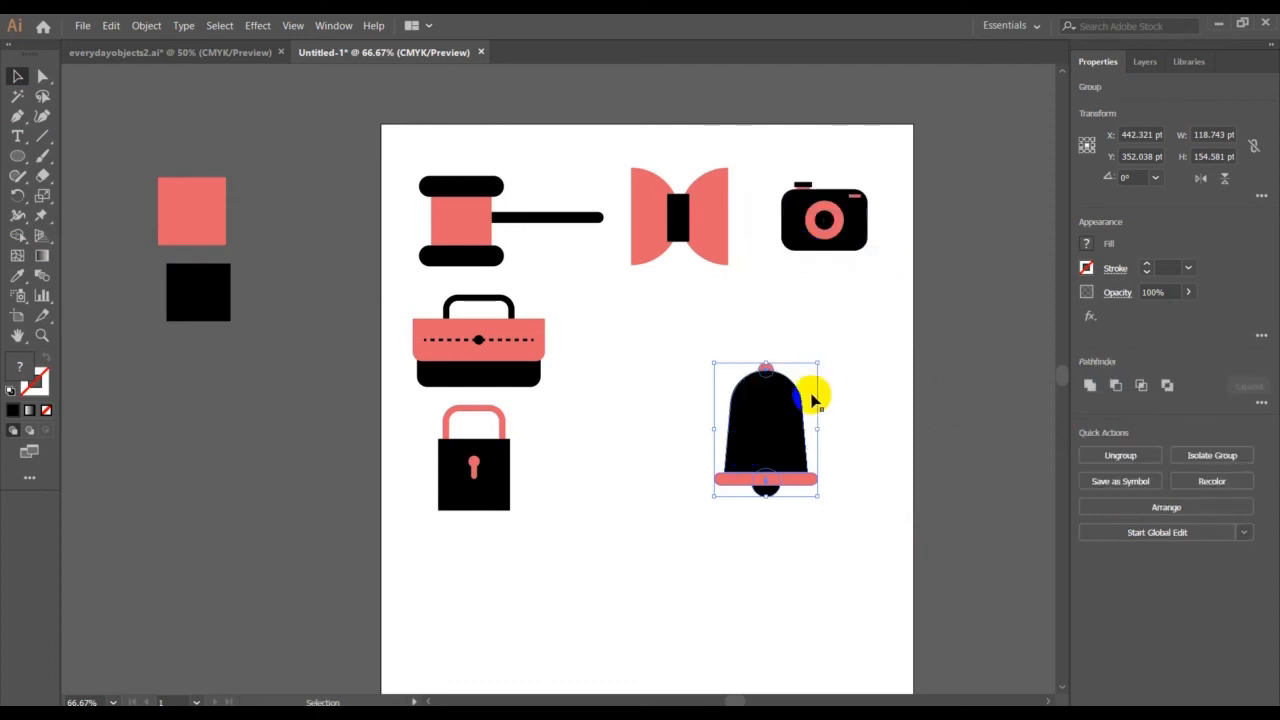
drag(777, 414, 680, 340)
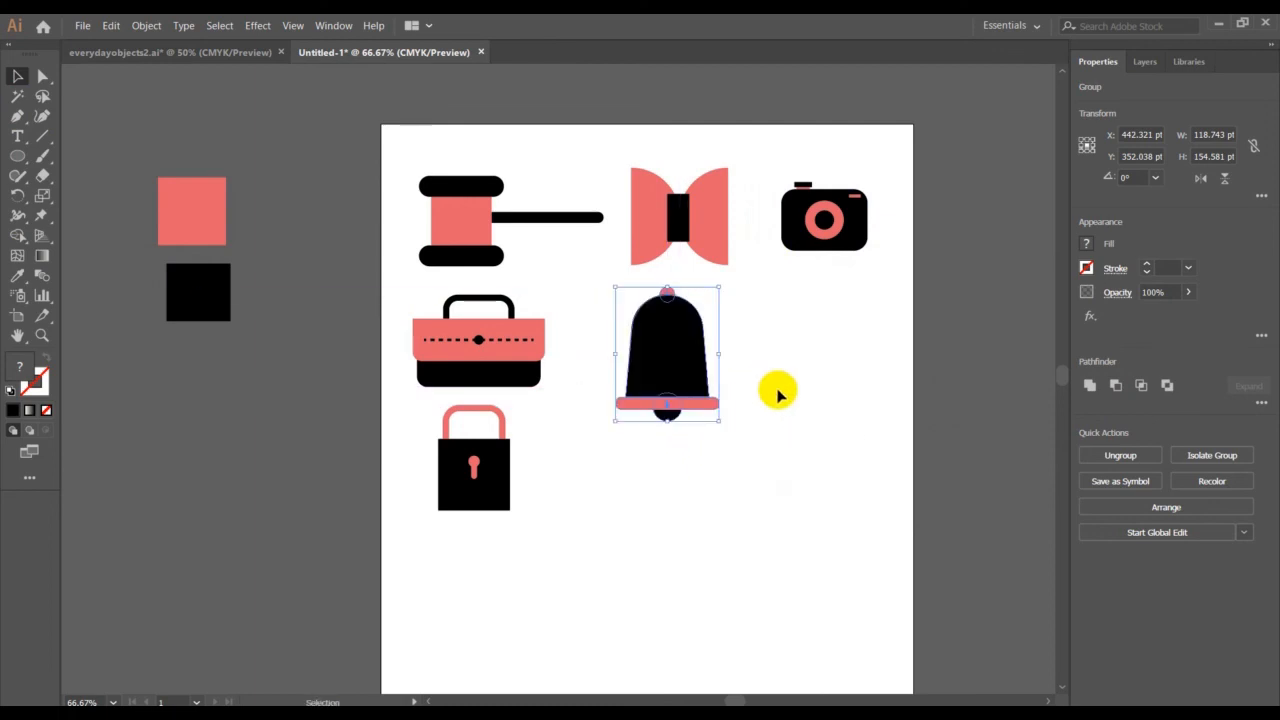
click(801, 405)
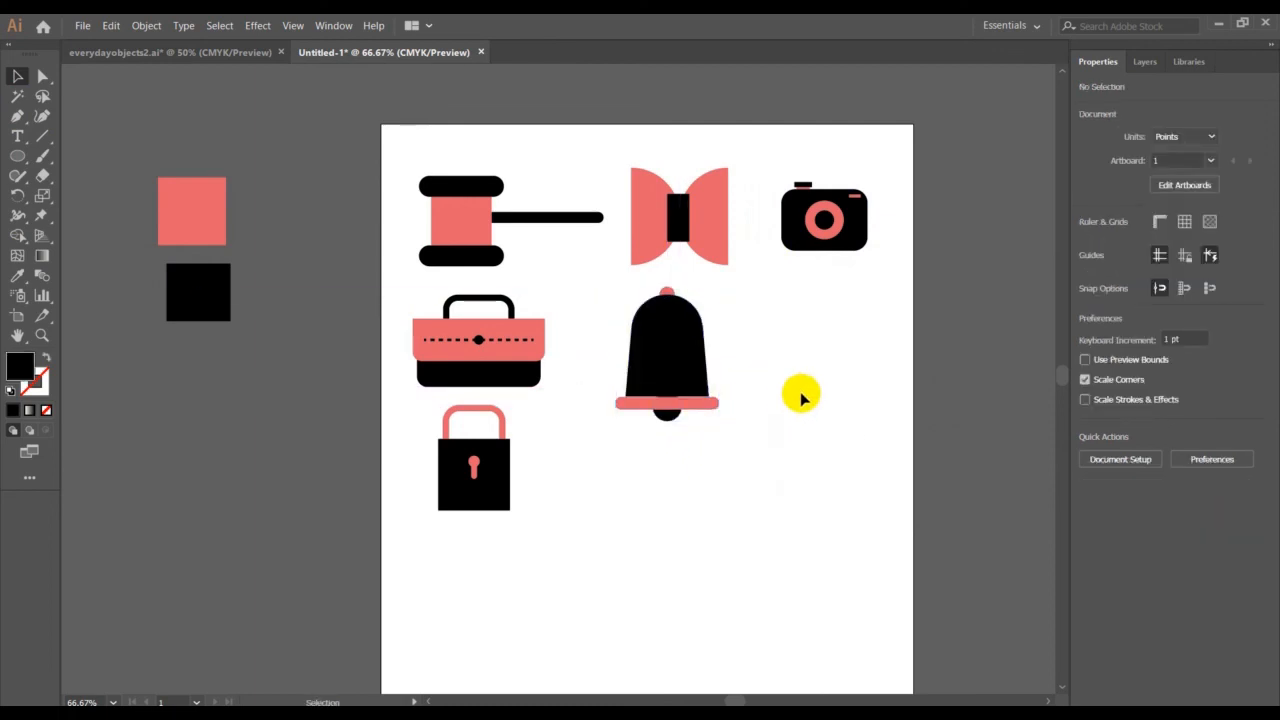
Ungroup the bell and move its coral bar and clapper circle up 2 pt together
right_click(697, 400)
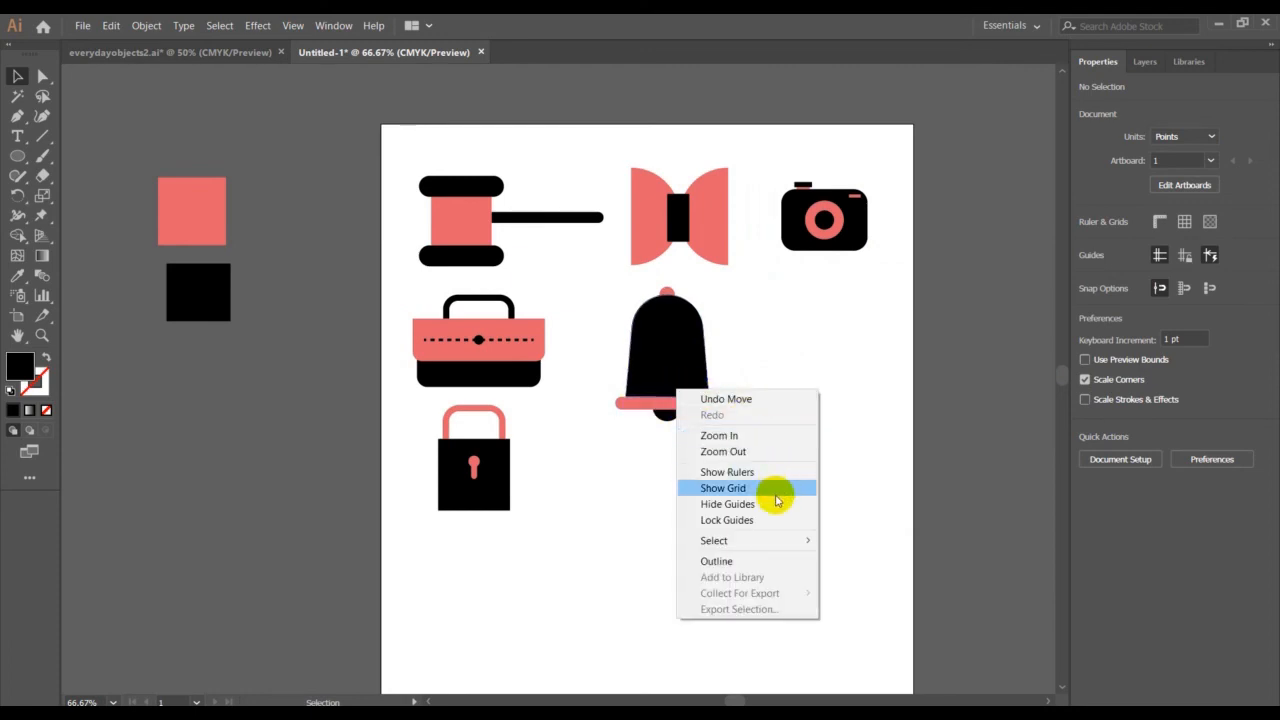
click(668, 374)
right_click(672, 377)
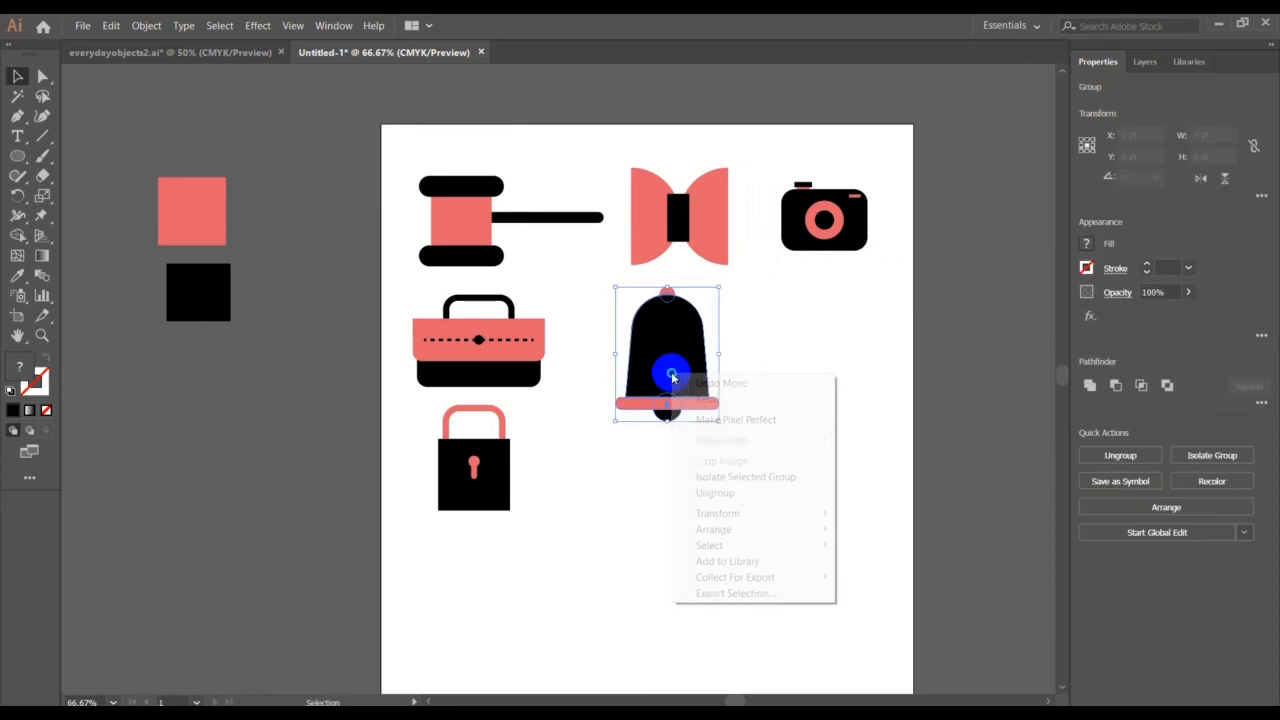
click(783, 494)
click(688, 454)
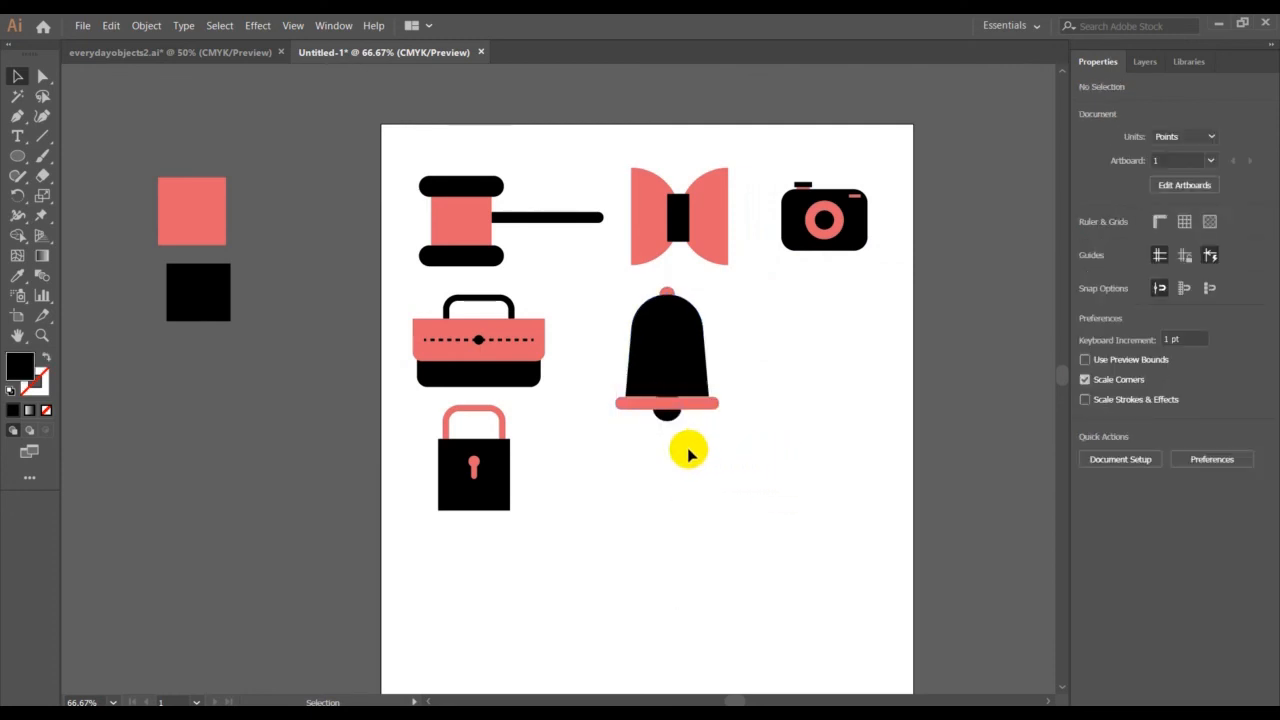
drag(688, 448, 648, 408)
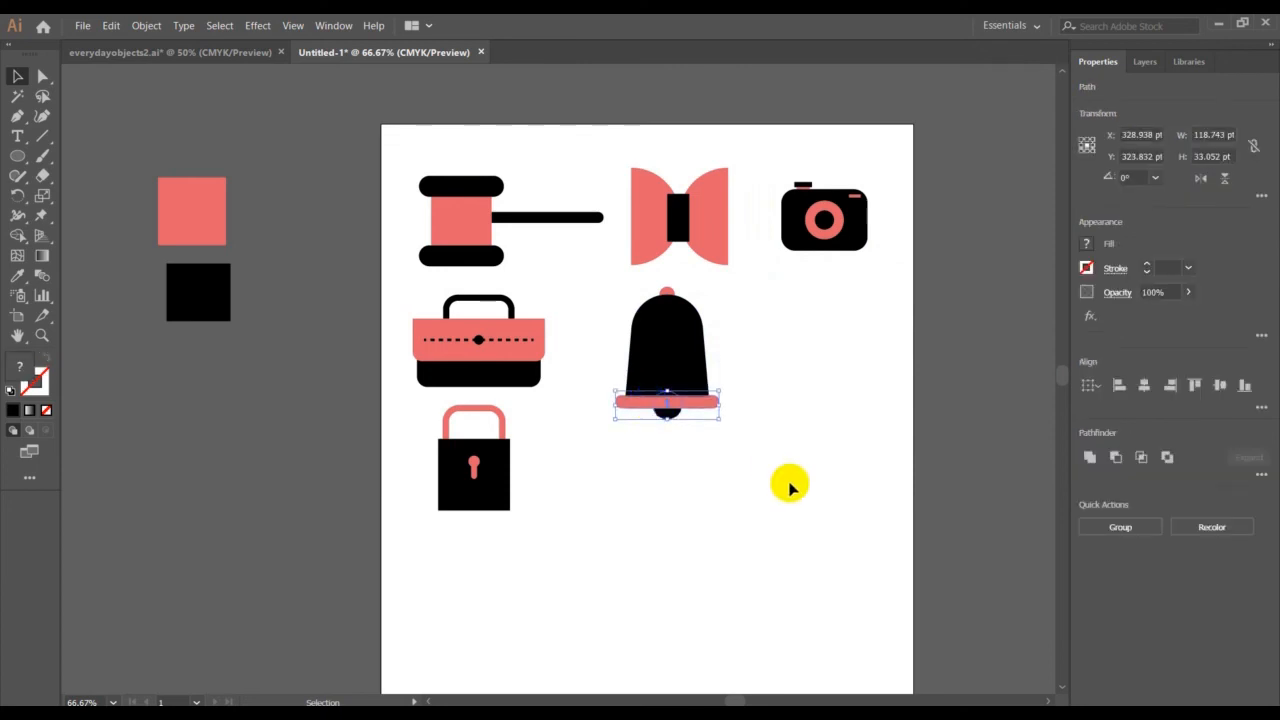
click(790, 487)
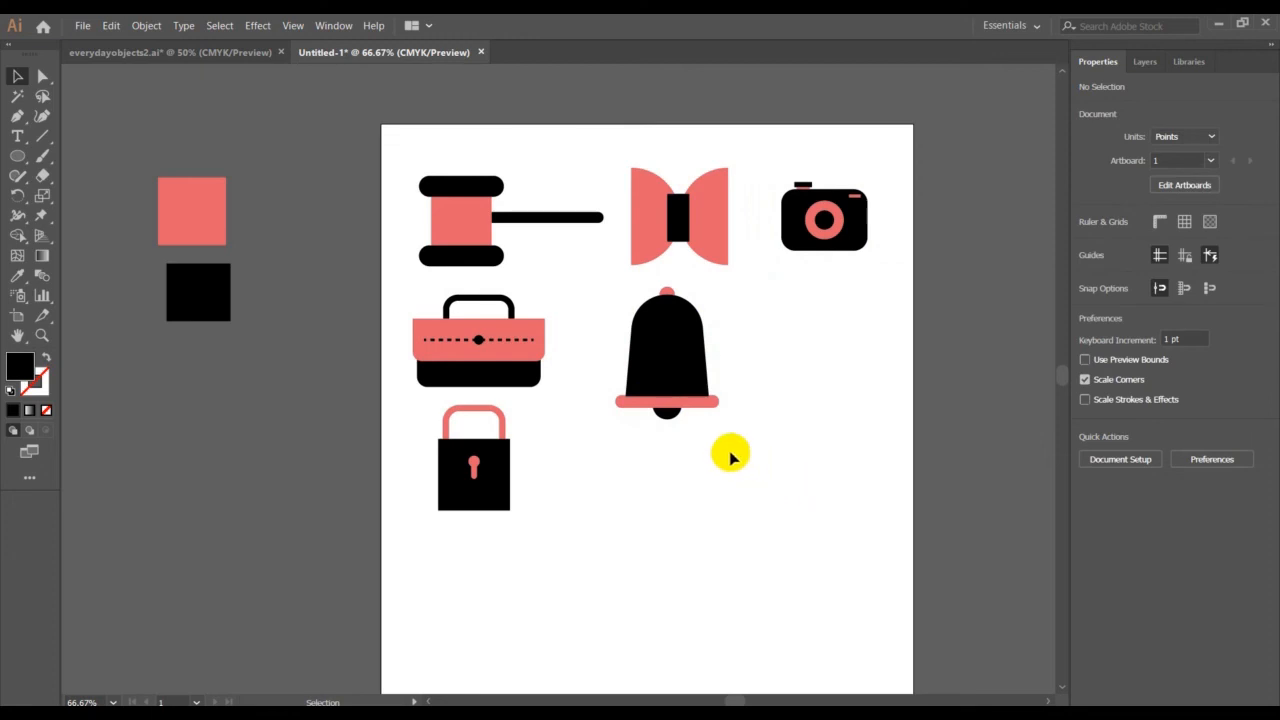
Move the coral bar and clapper circle down 1 pt and group all the bell's parts again
drag(731, 452, 633, 406)
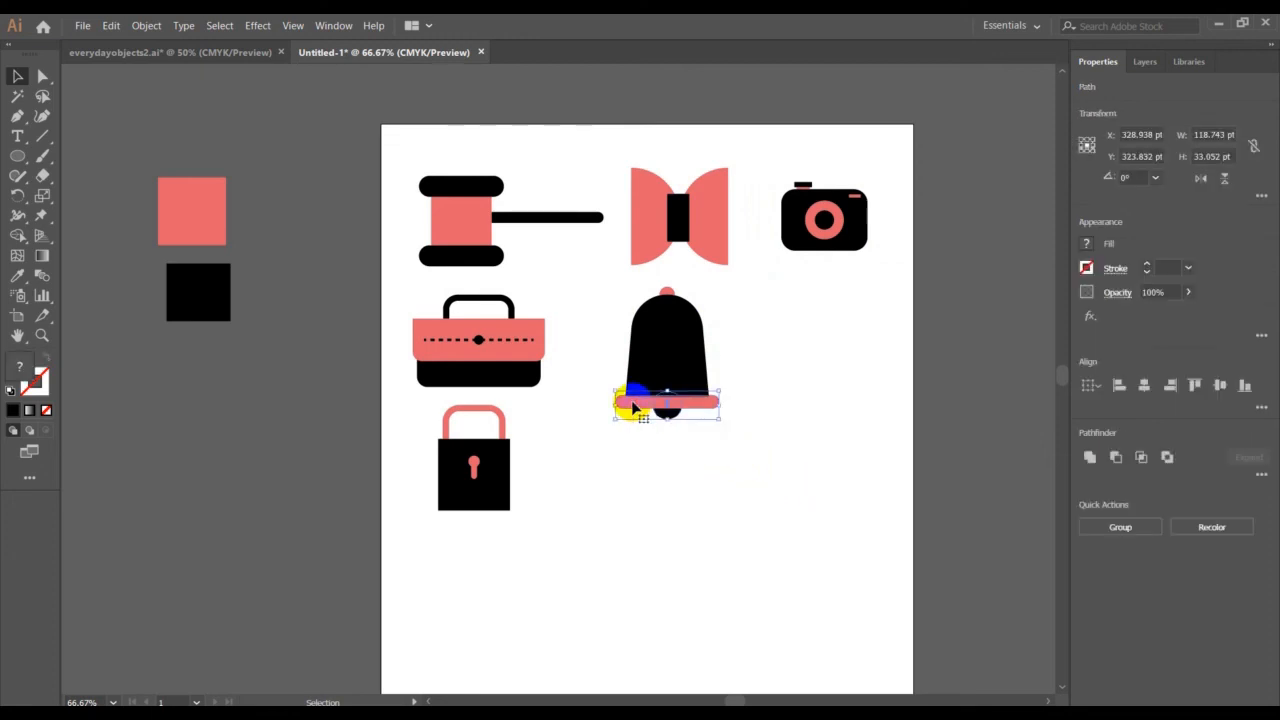
drag(720, 467, 594, 329)
drag(595, 281, 801, 470)
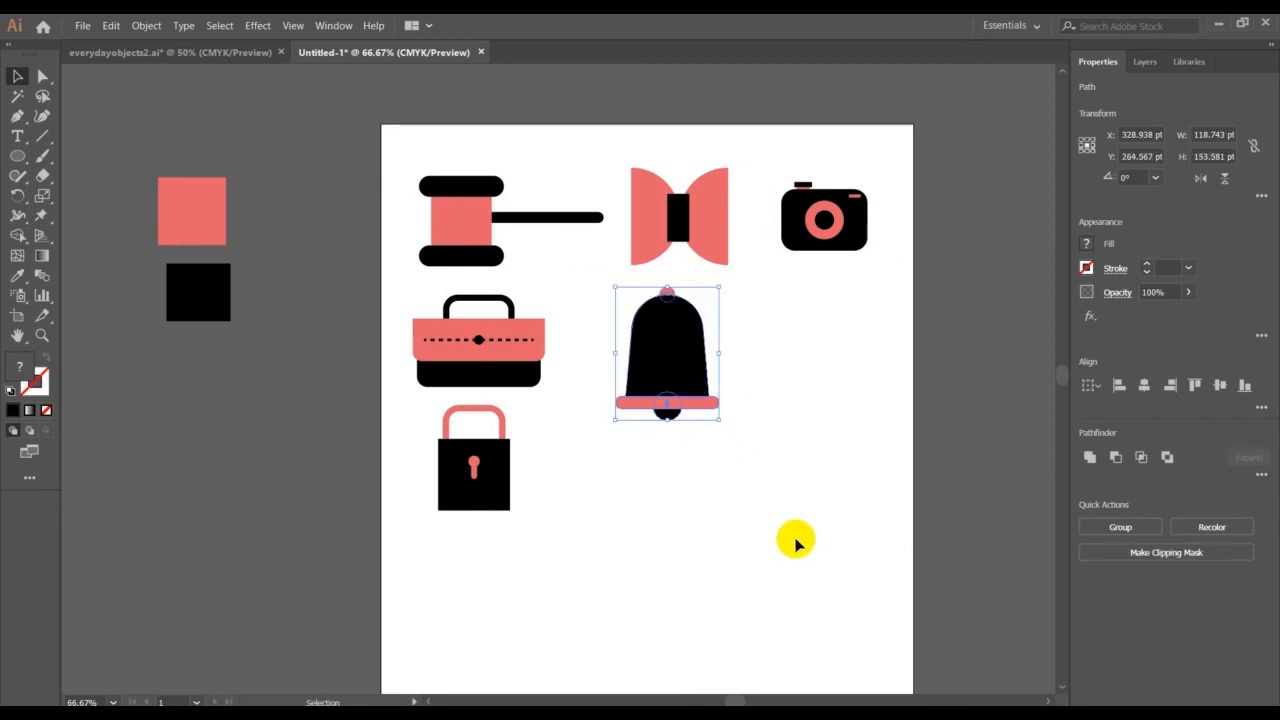
key(ctrl+g)
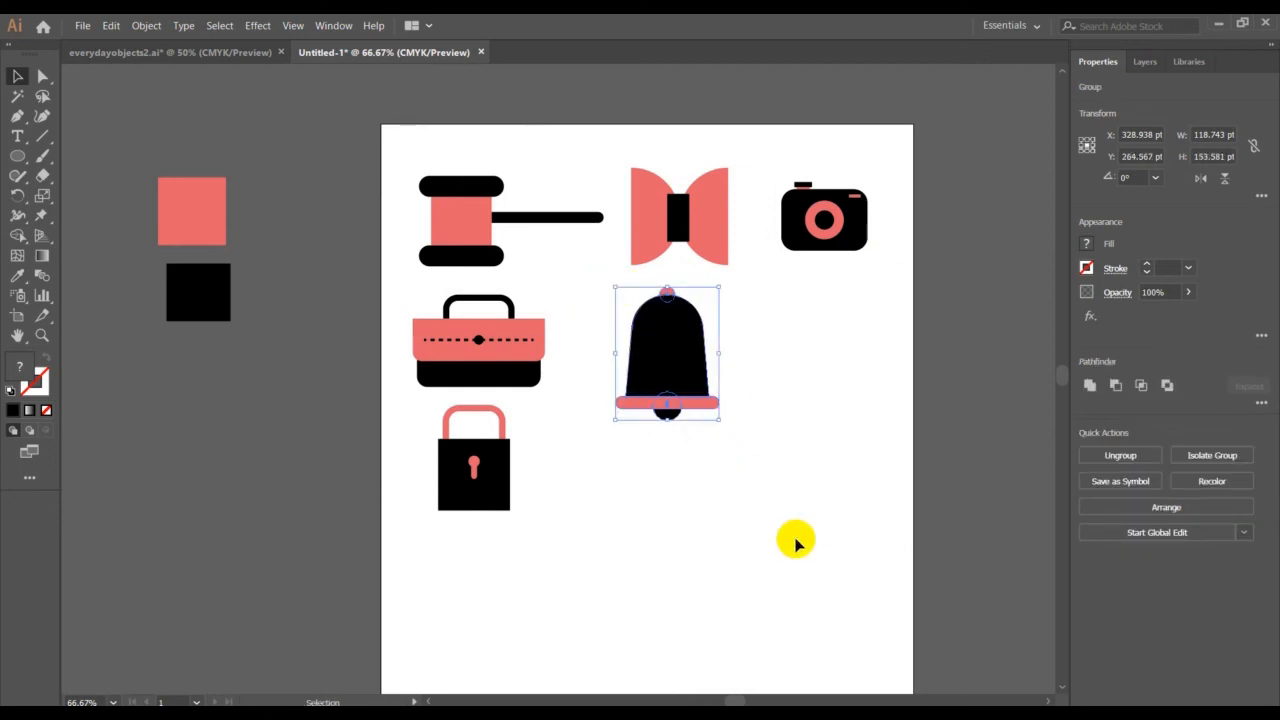